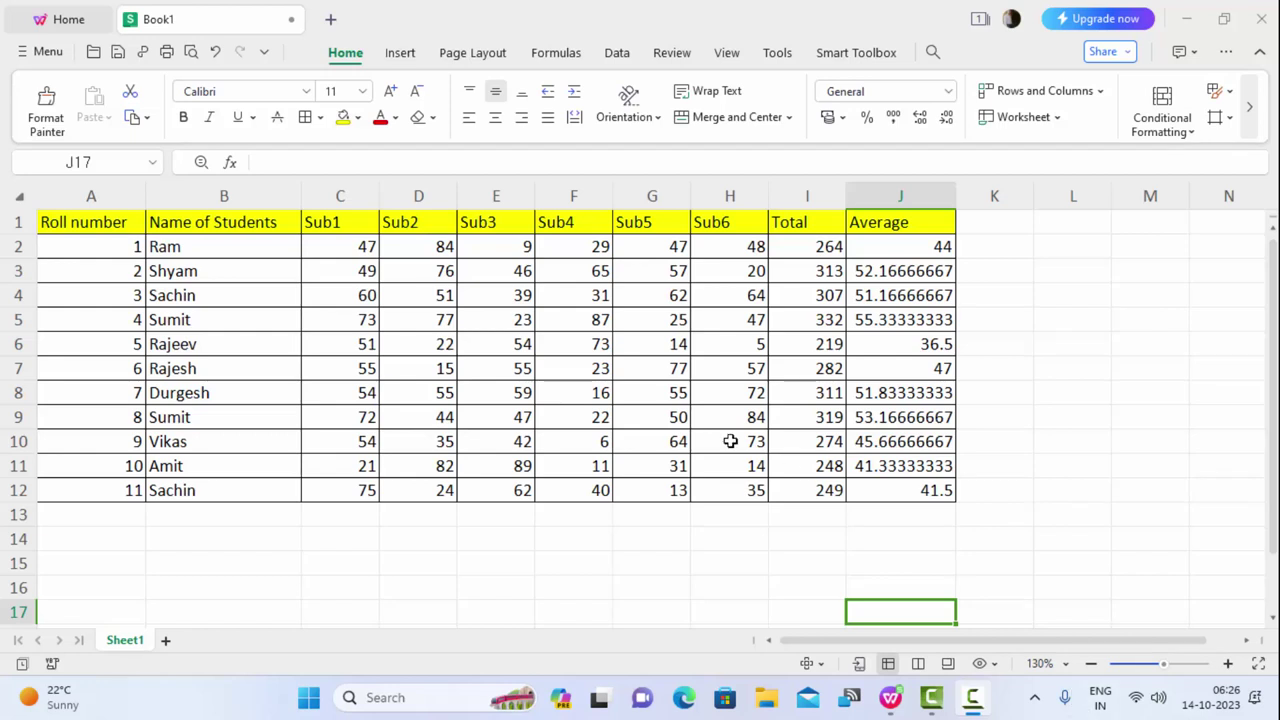
- Copy the Roll number heading from A1 into C14 and widen column C to fit it
click(404, 531)
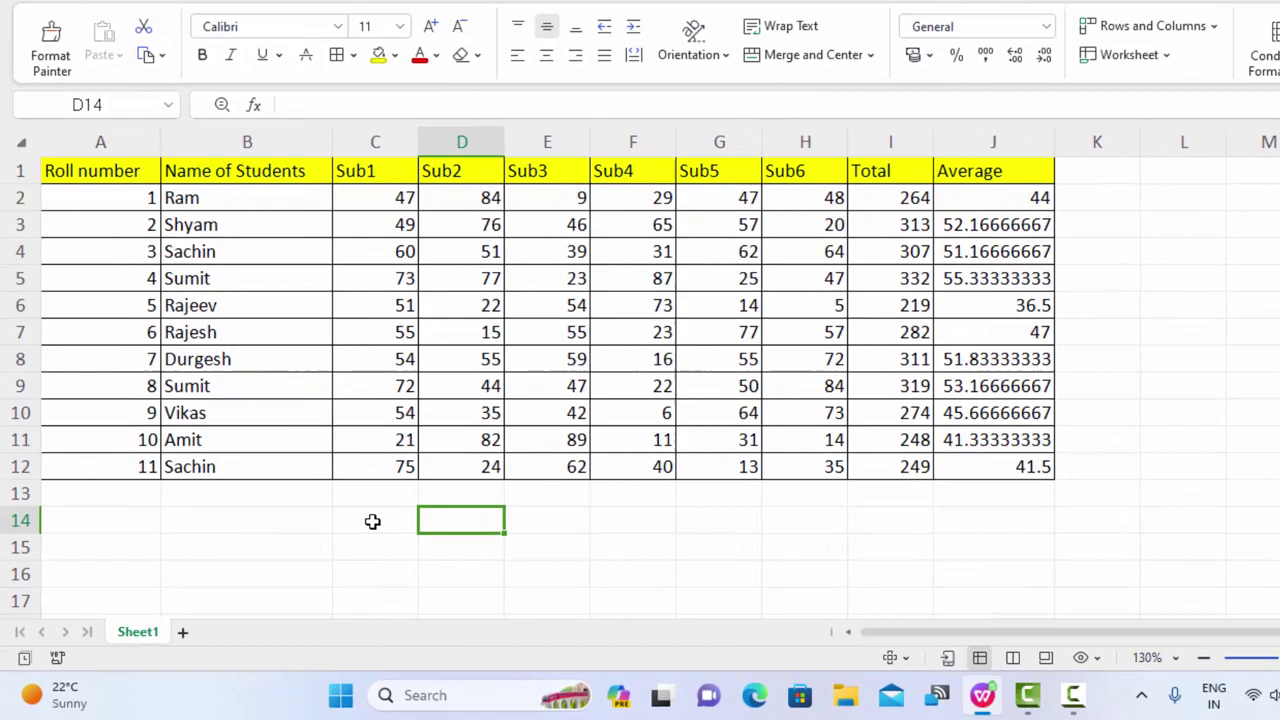
click(338, 539)
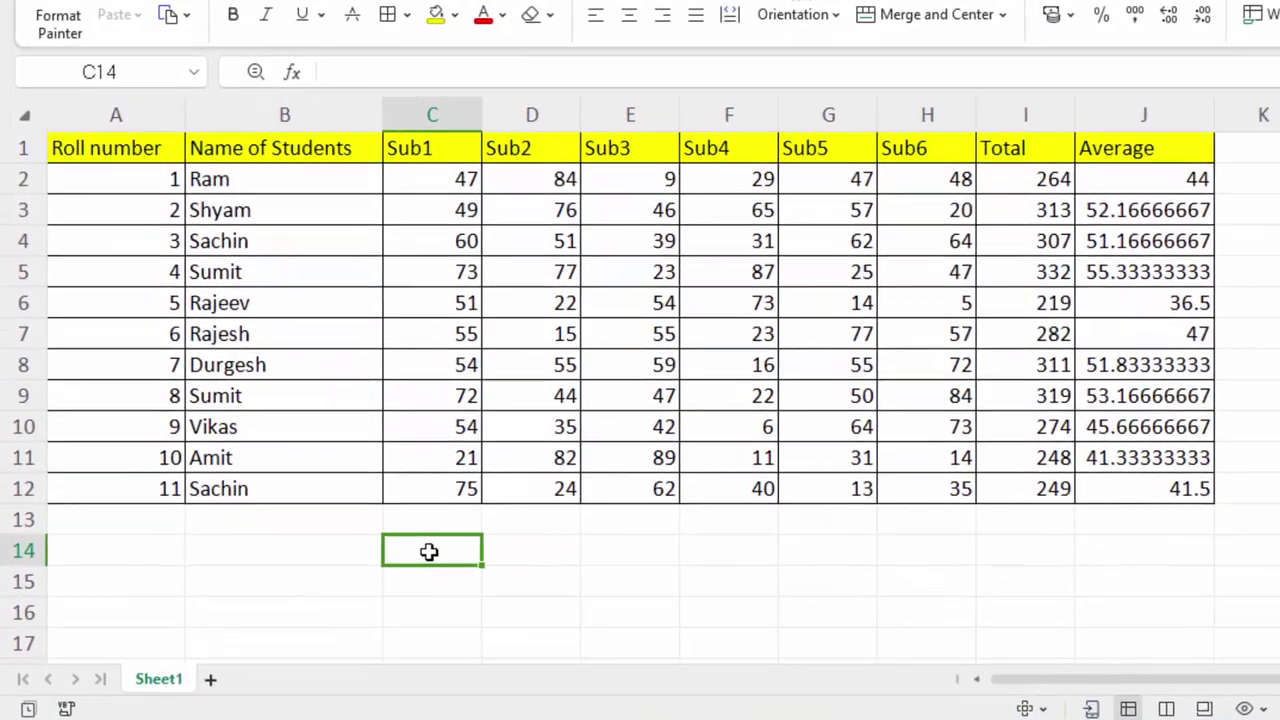
text(=)
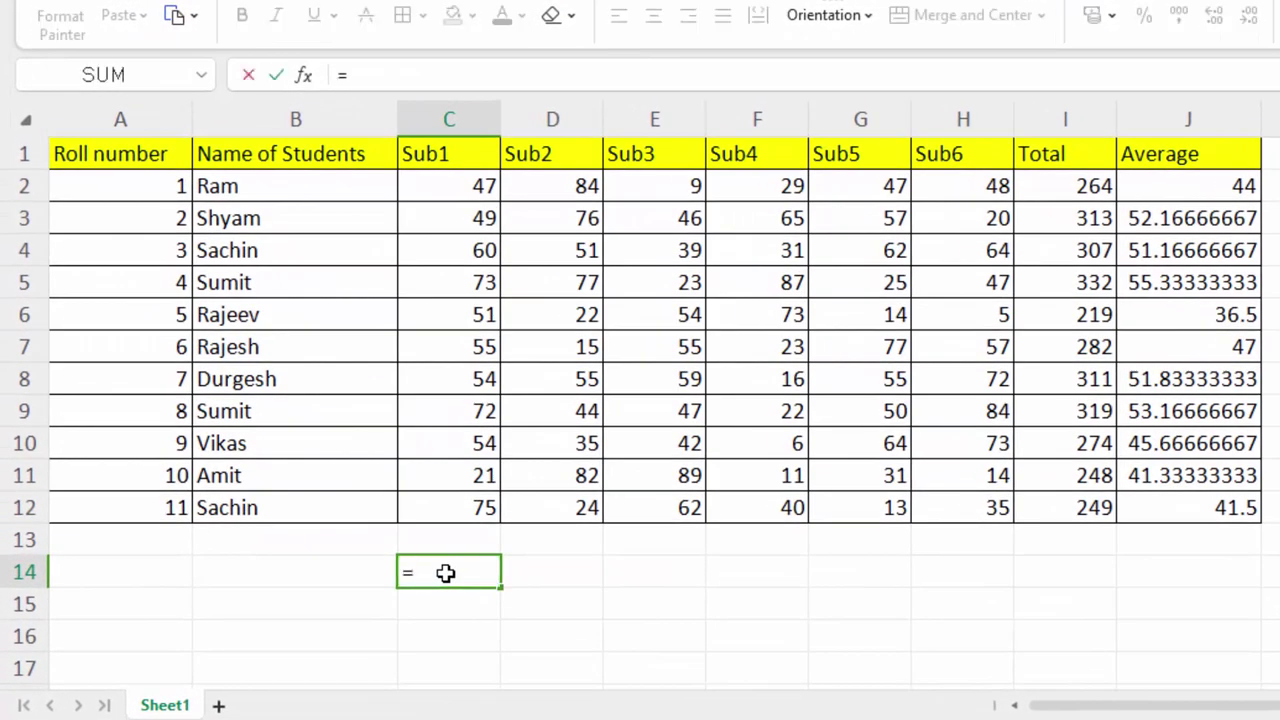
text(v)
key(BackSpace)
key(BackSpace)
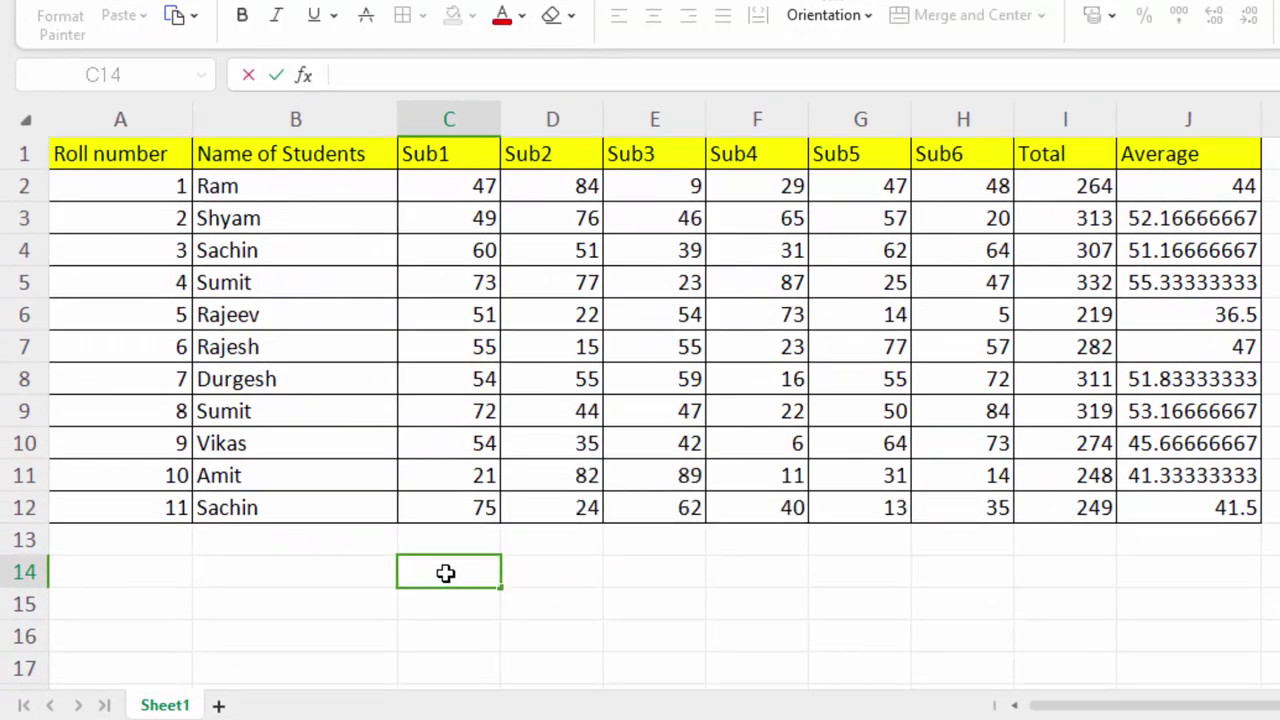
click(113, 157)
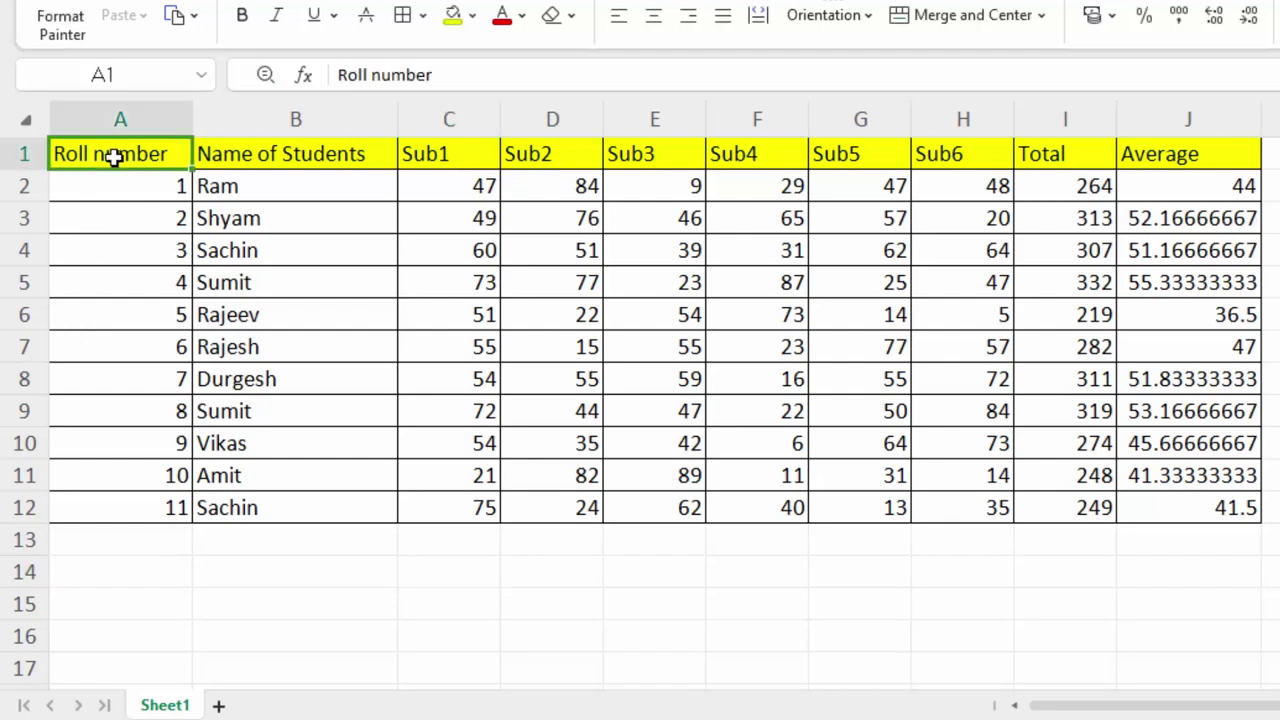
right_click(113, 157)
click(181, 186)
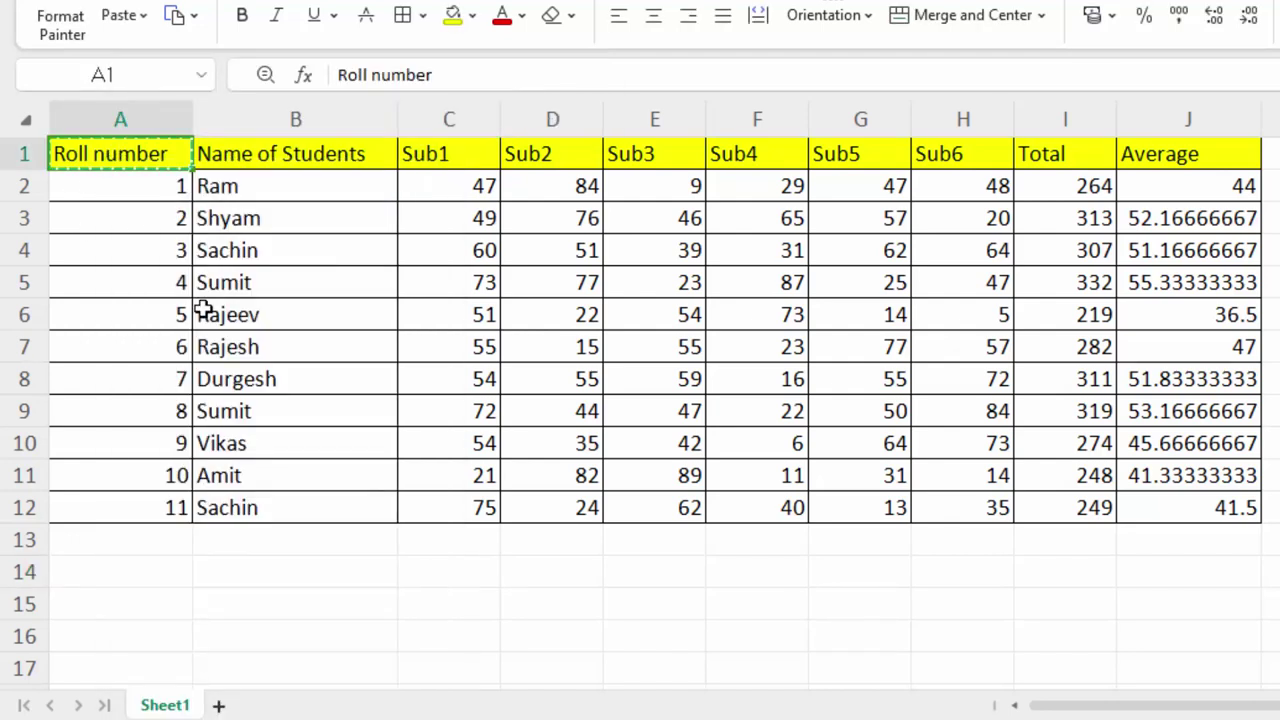
click(399, 575)
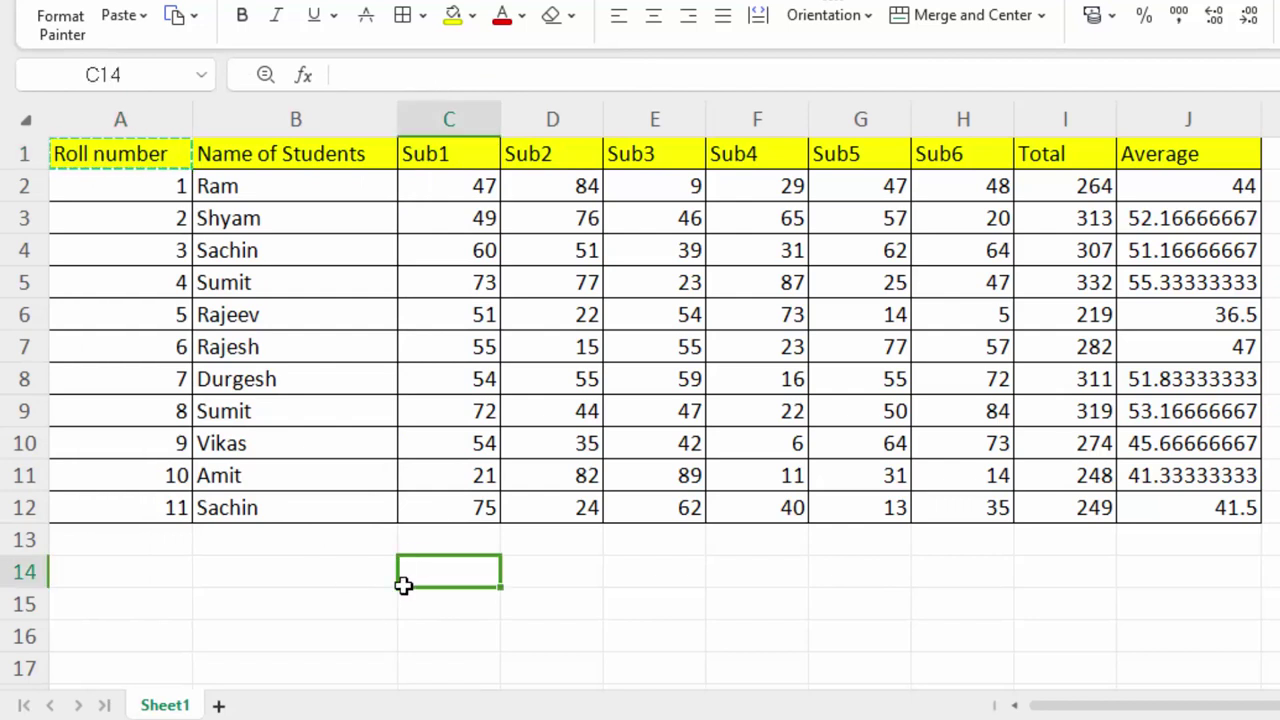
key(ctrl+v)
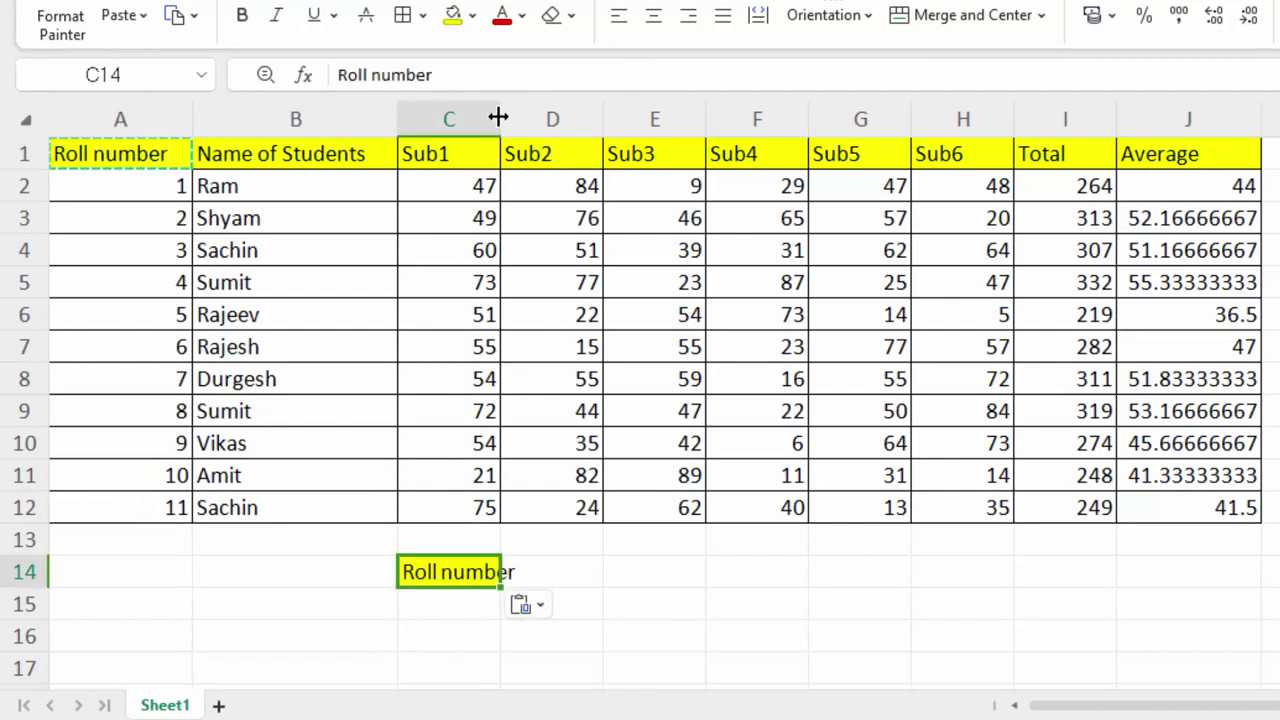
drag(497, 119, 541, 119)
- Copy the Total heading from I1 into D14, then select D15 for the lookup
click(600, 572)
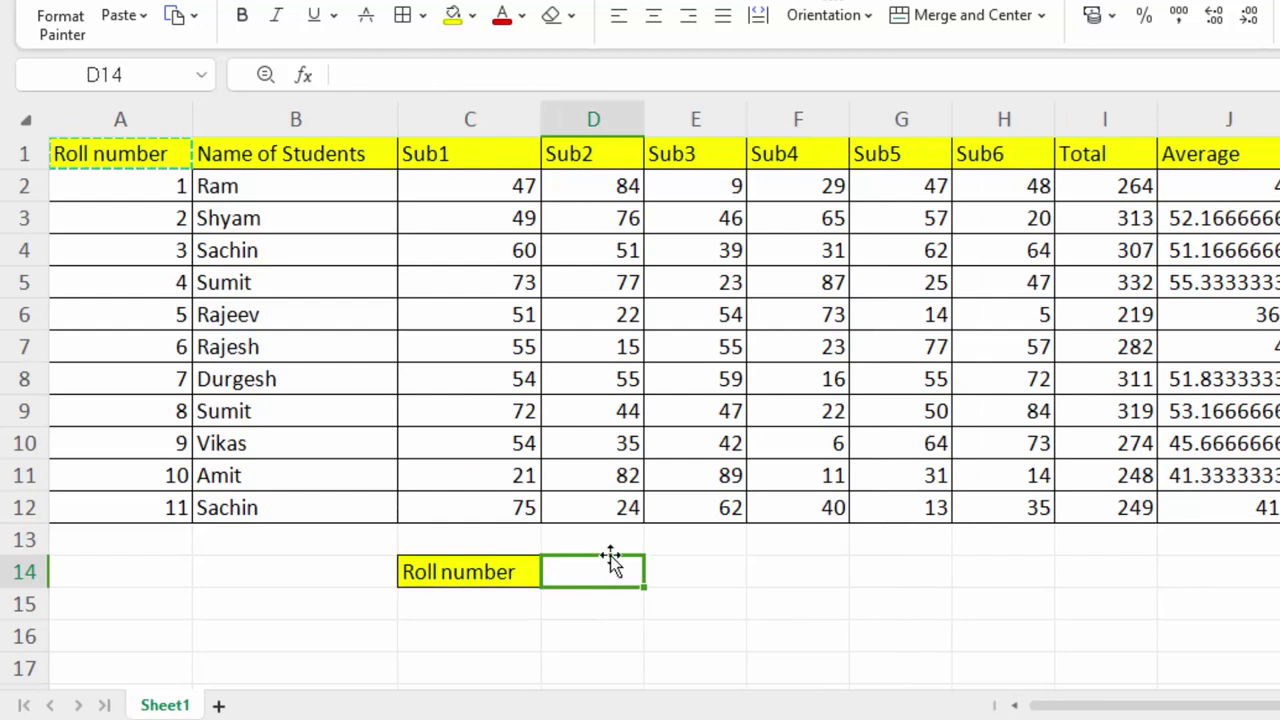
click(1170, 154)
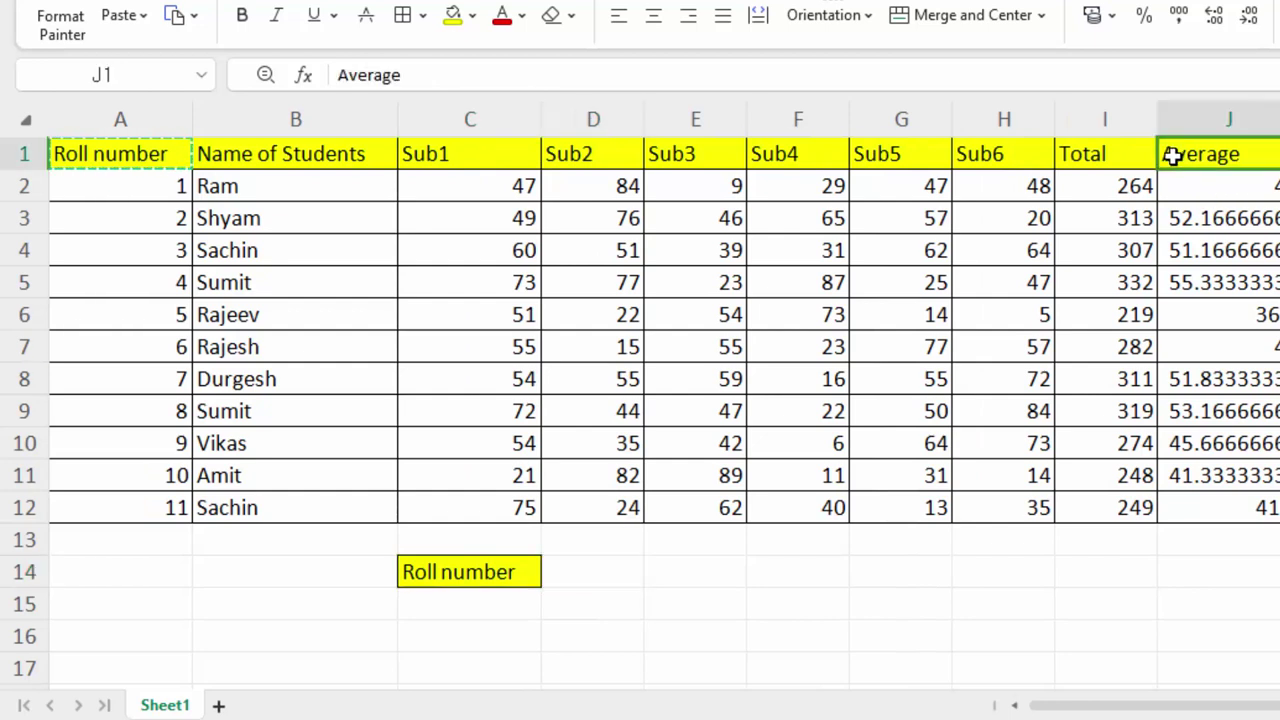
click(1132, 152)
right_click(1132, 152)
click(1211, 183)
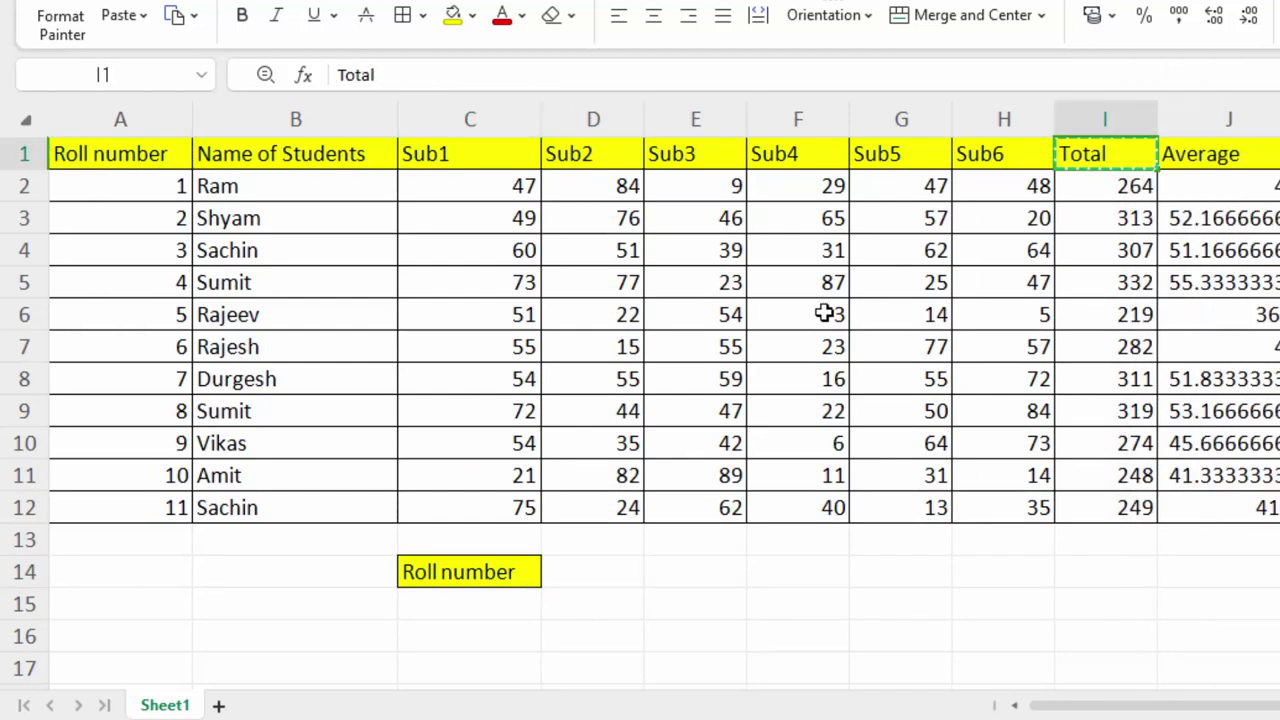
click(598, 570)
key(ctrl+v)
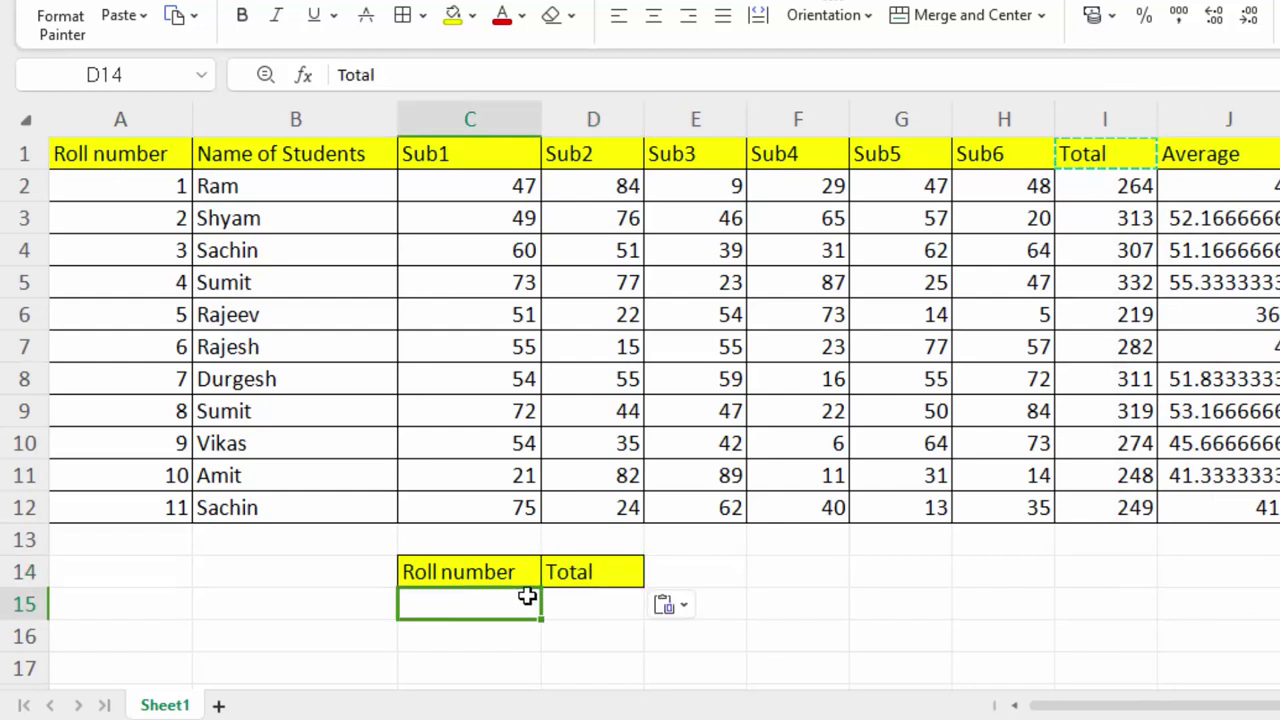
click(527, 597)
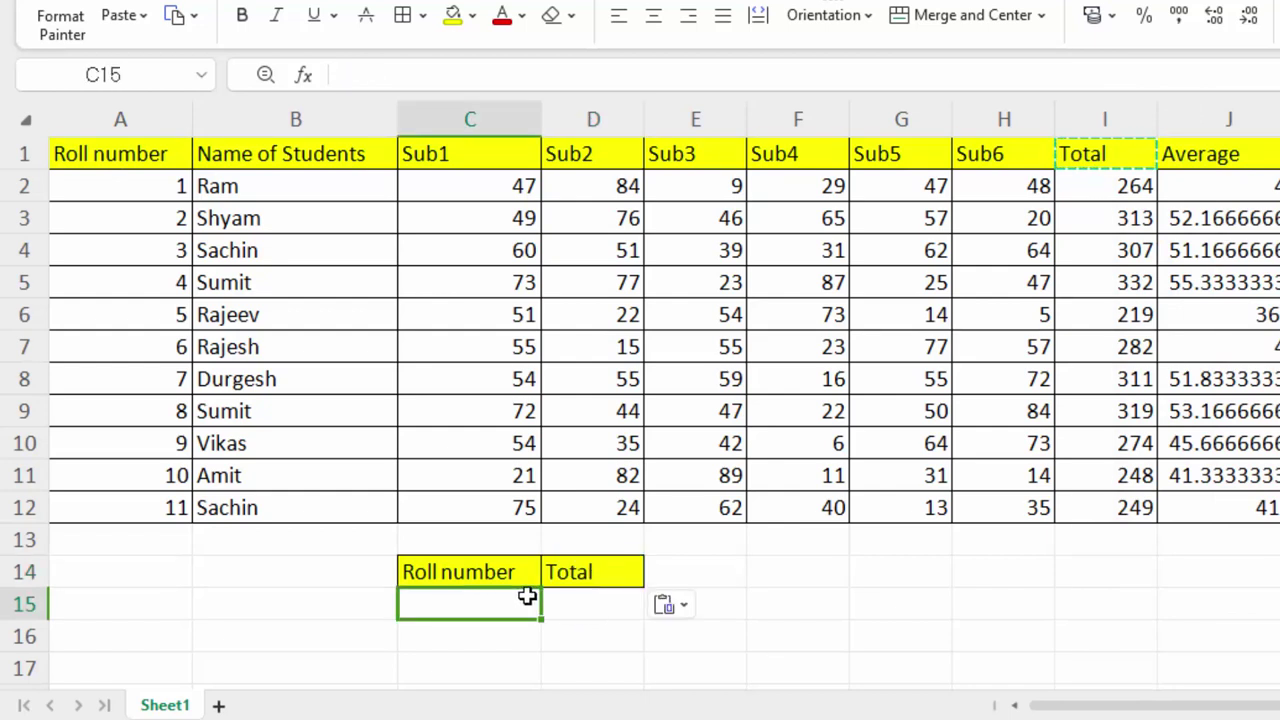
click(584, 610)
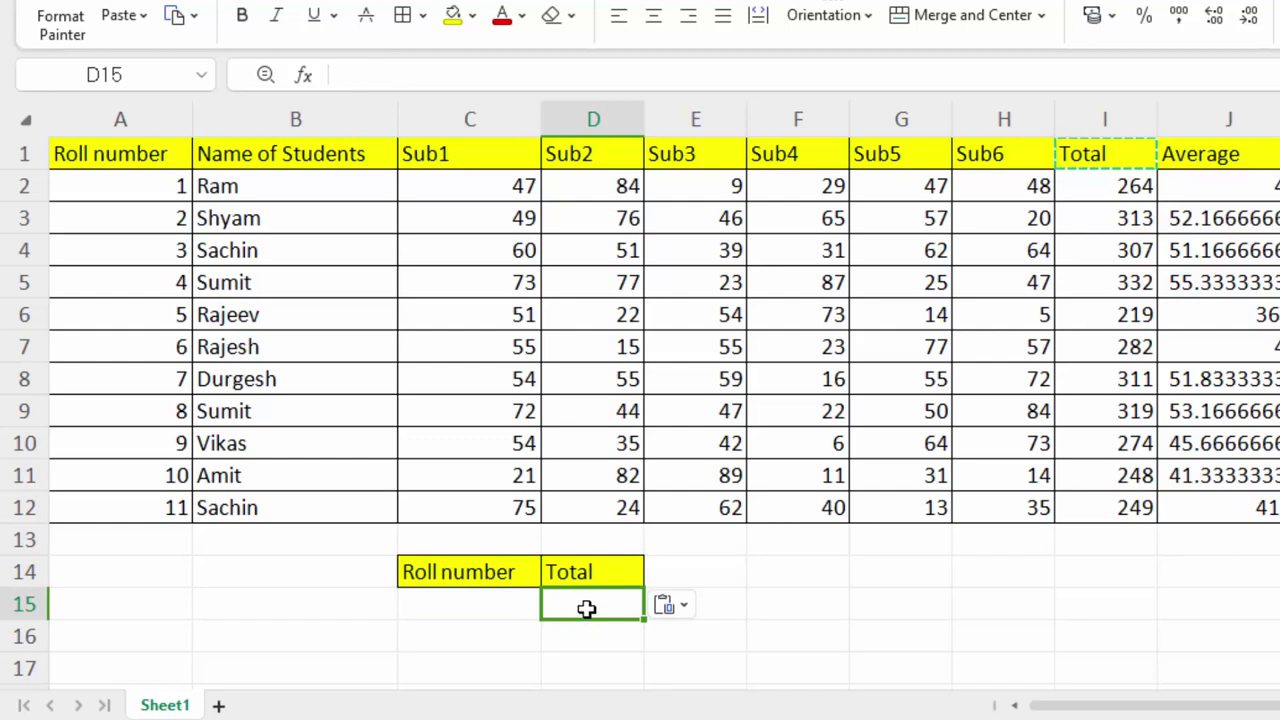
- In D15, start a VLOOKUP of C15 over the absolute table range $A$1:$J$12
text(=vl)
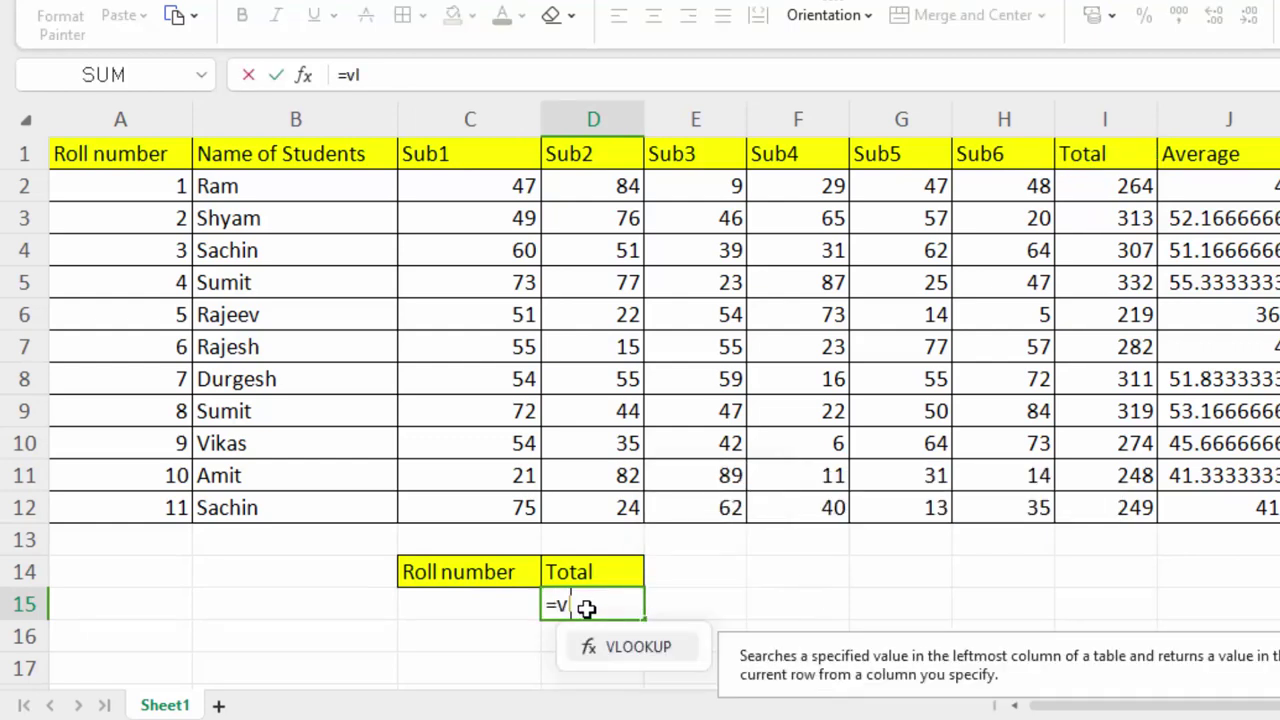
text(oo)
key(Tab)
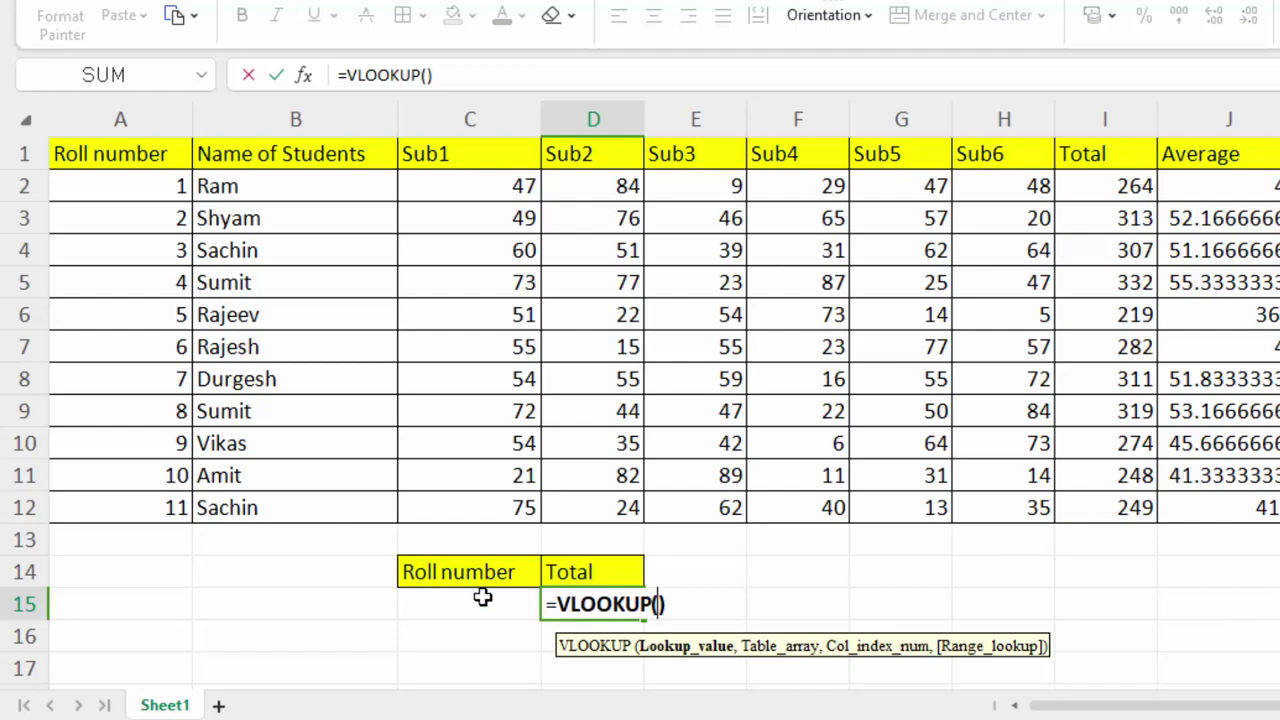
click(483, 597)
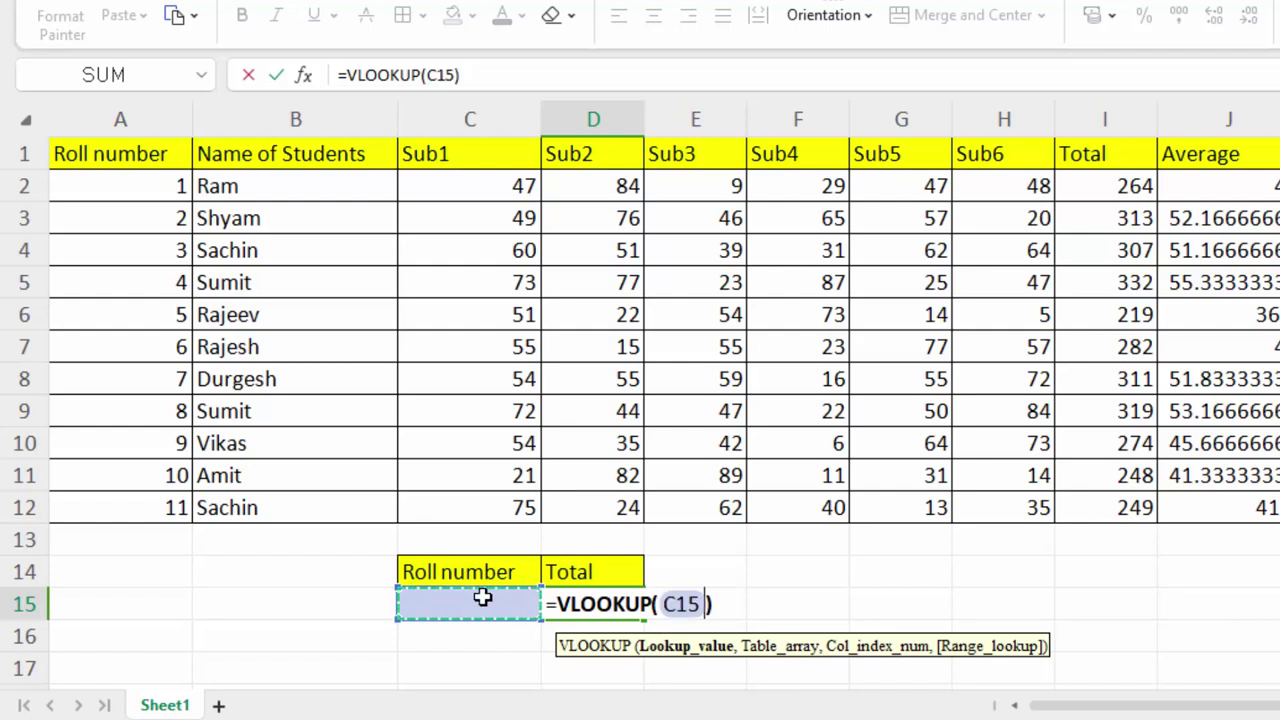
text(,)
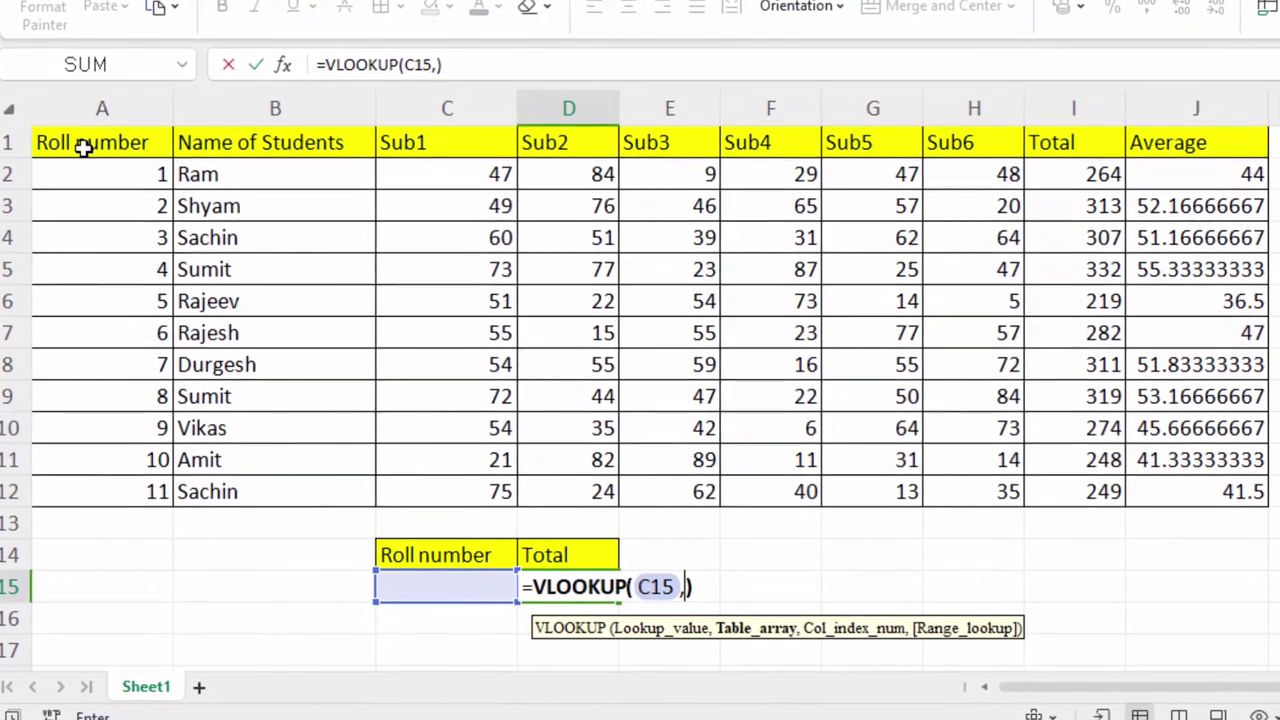
drag(85, 147, 1198, 491)
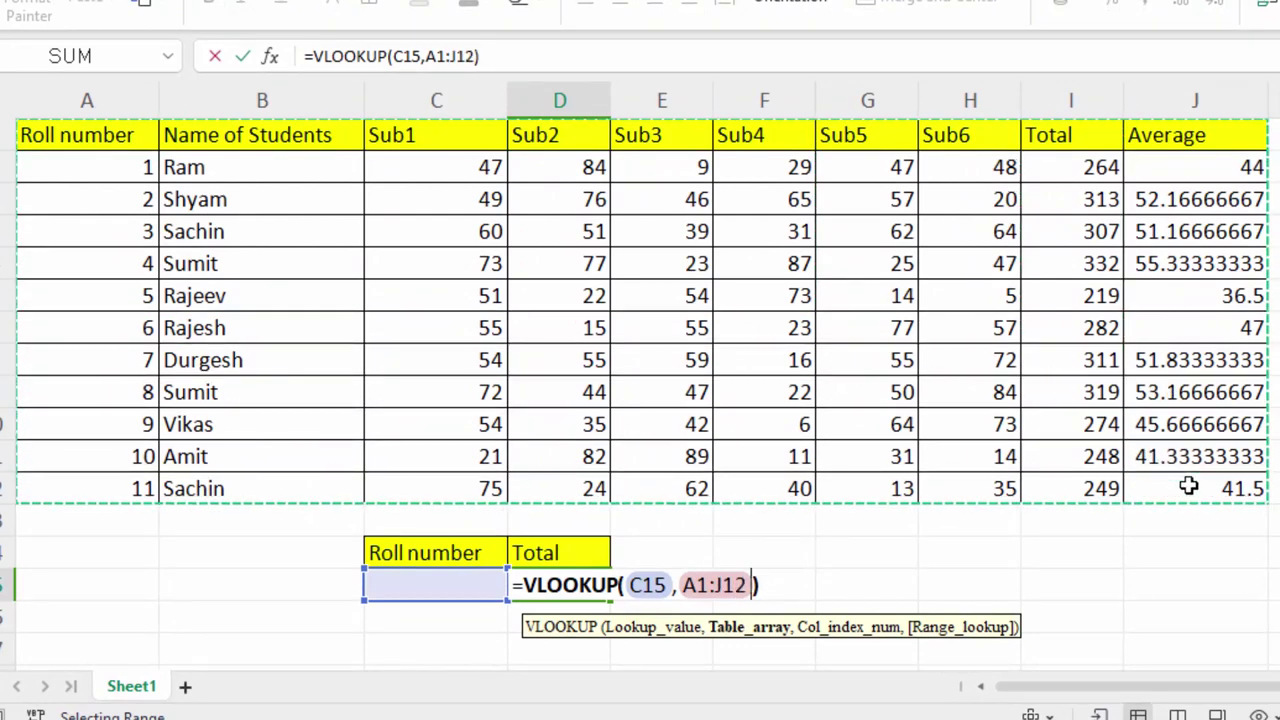
key(F4)
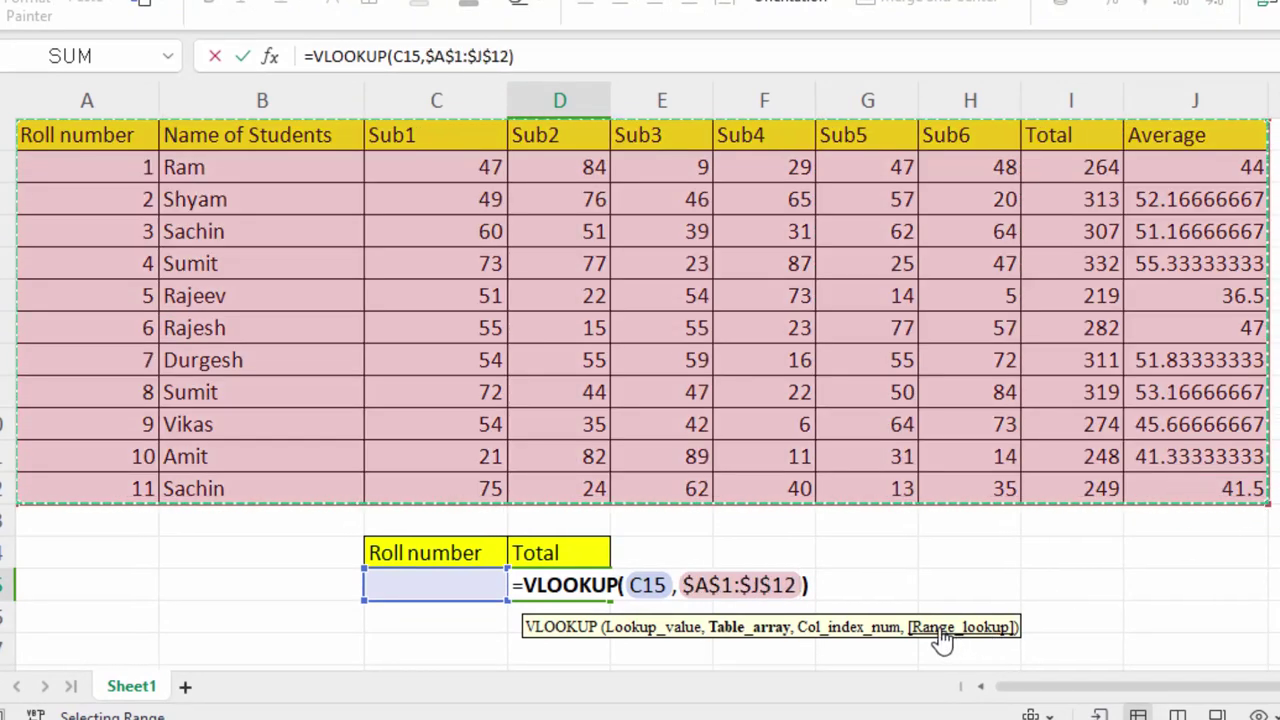
click(805, 585)
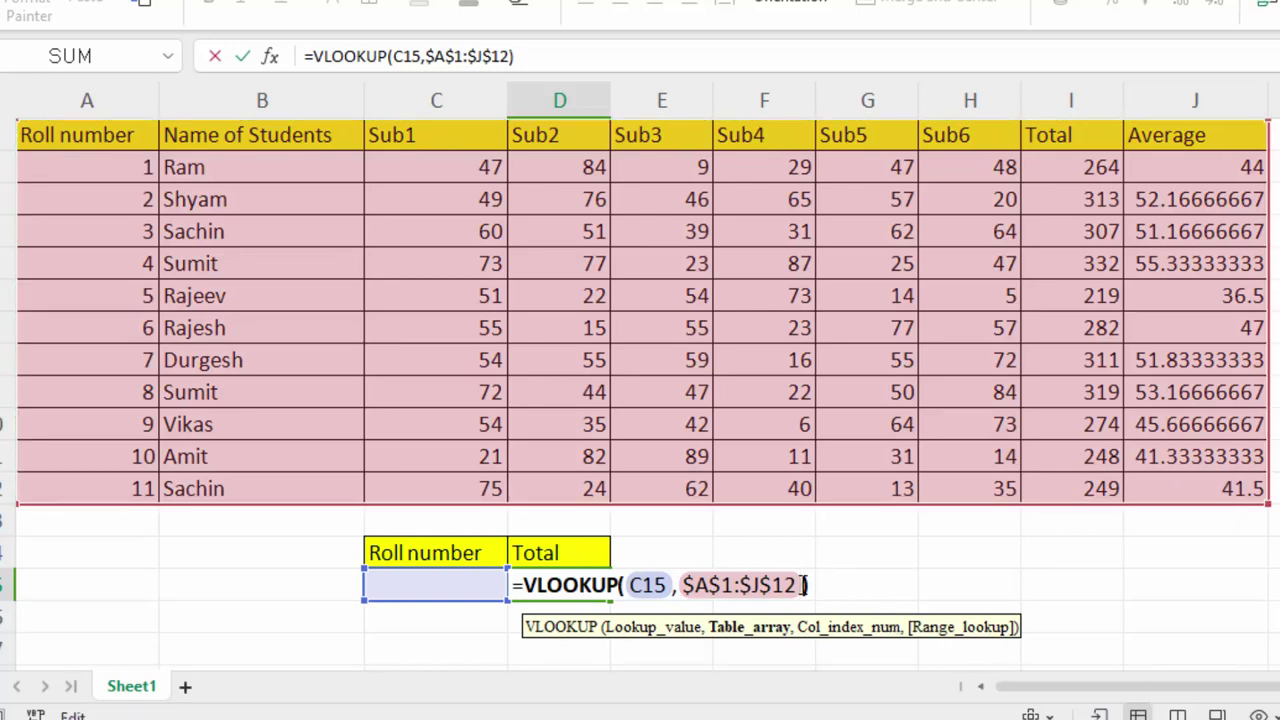
- Finish the D15 VLOOKUP with column 9 (Total) and enter it, showing #N/A
text(,)
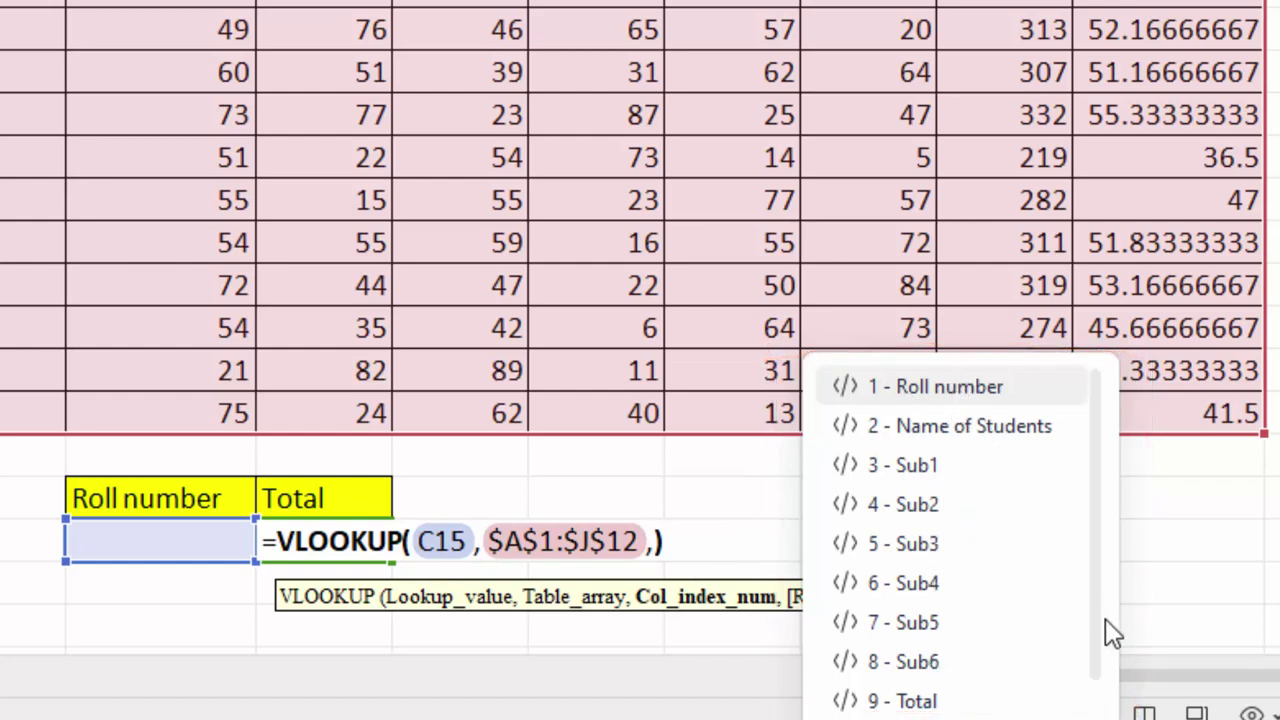
scroll(1100, 686, down, 1)
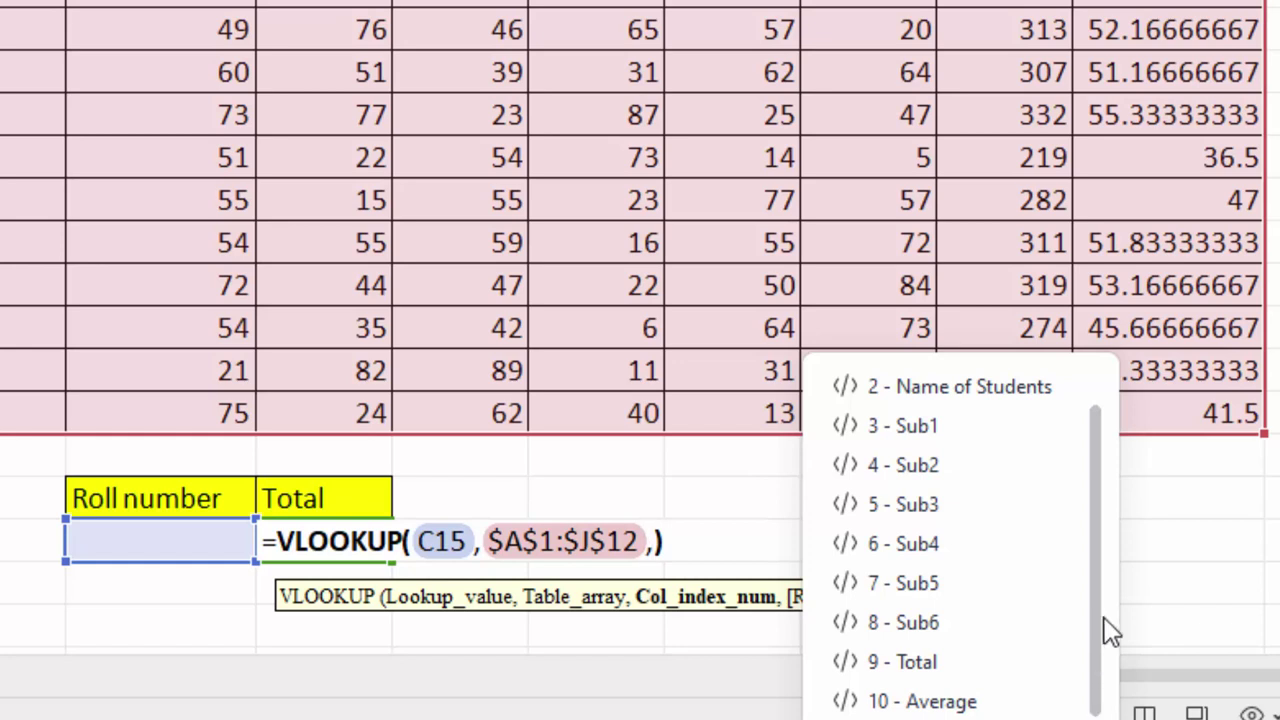
scroll(1106, 600, up, 1)
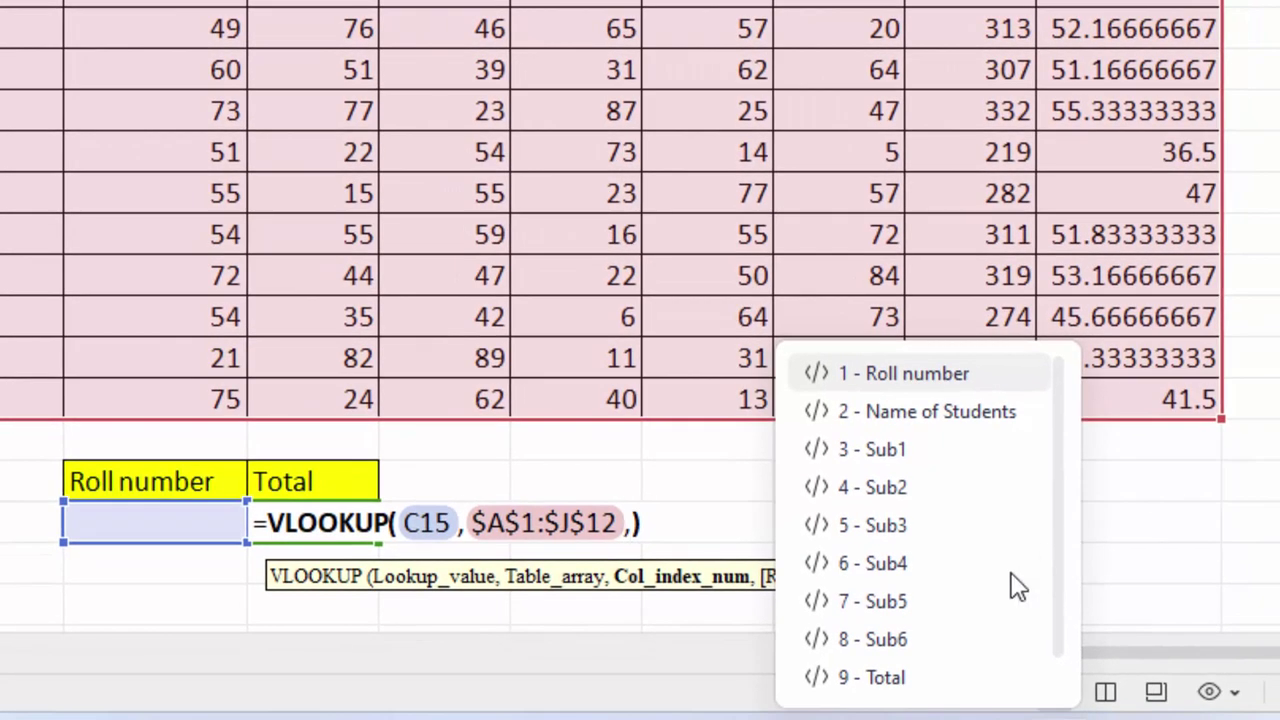
double_click(898, 680)
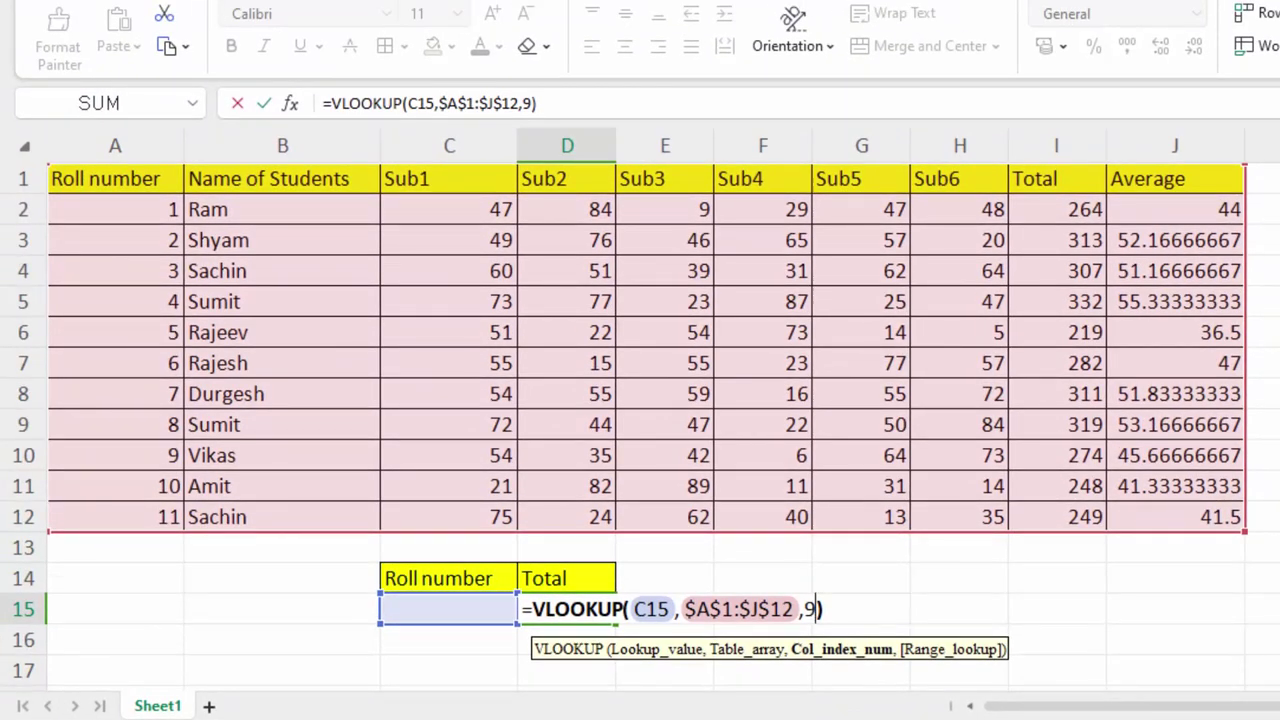
key(Return)
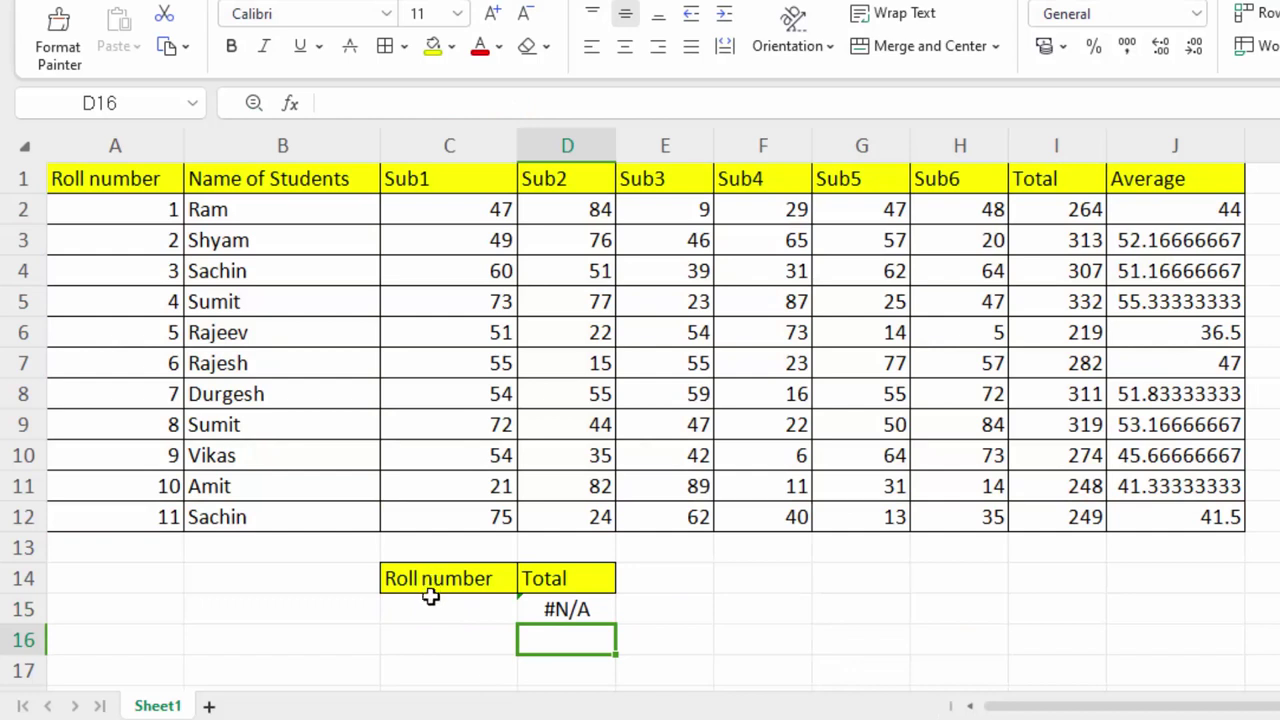
- Enter roll number 8 in C15 so D15 returns 319, then select that student's table row
click(432, 611)
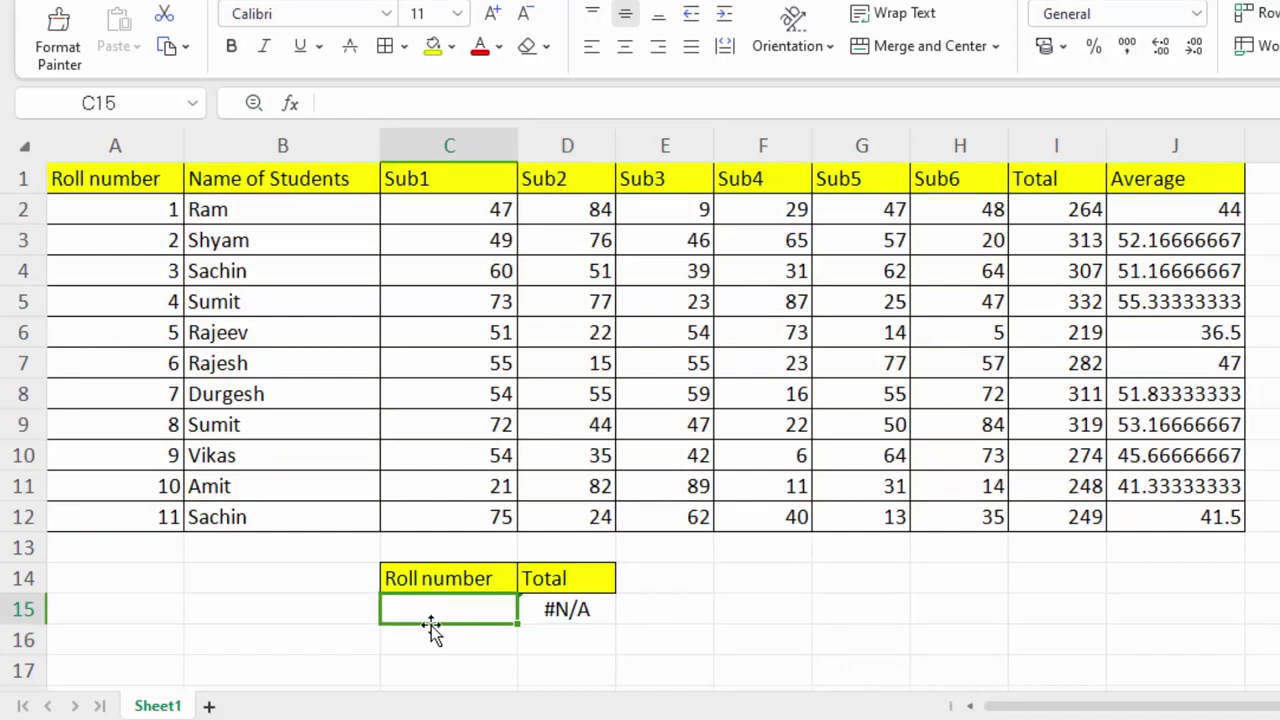
text(8)
key(Return)
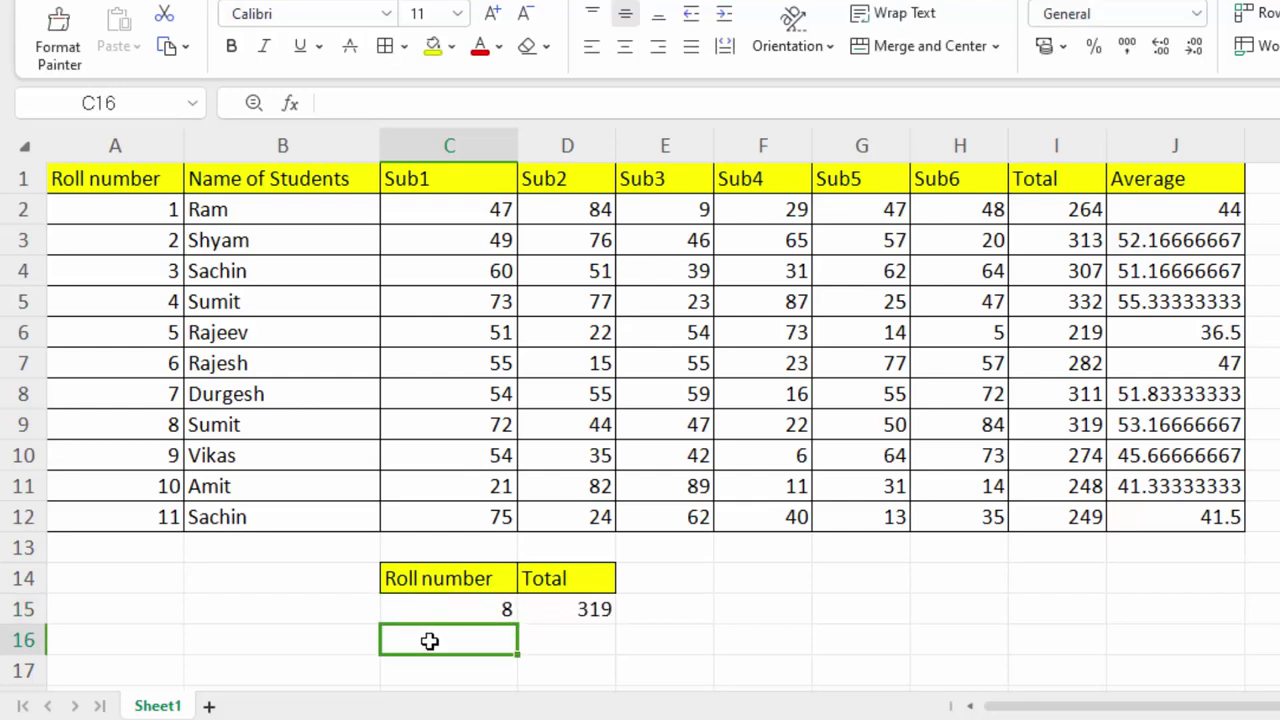
click(568, 610)
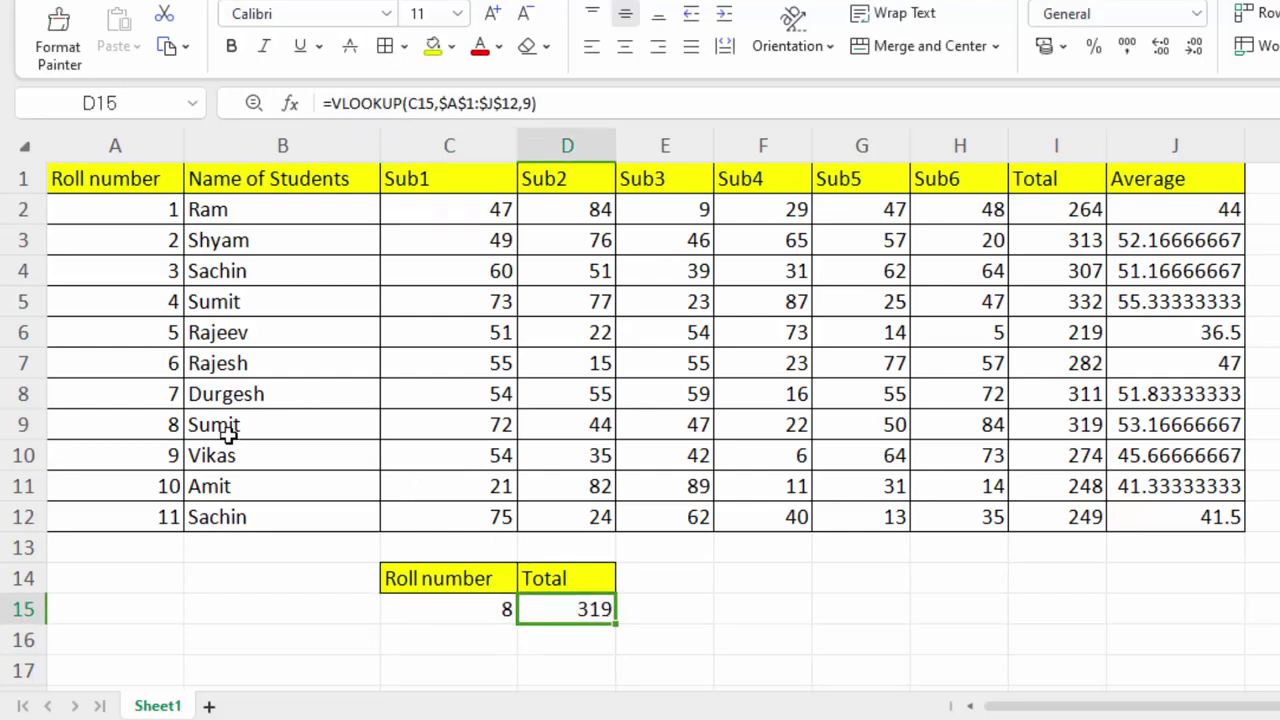
mouse_move(157, 425)
mouse_down()
mouse_move(558, 455)
mouse_move(1157, 429)
mouse_up()
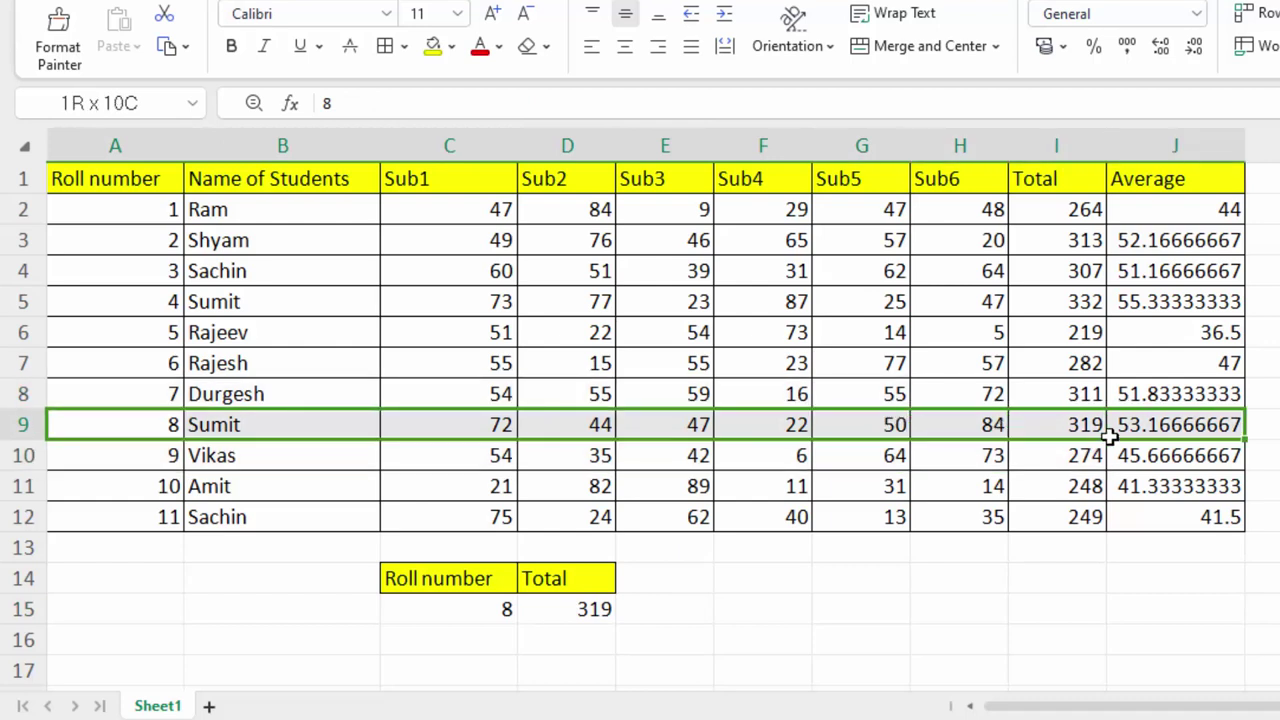
- Fill row 9, roll number 8's record, light green and return to C15
click(453, 46)
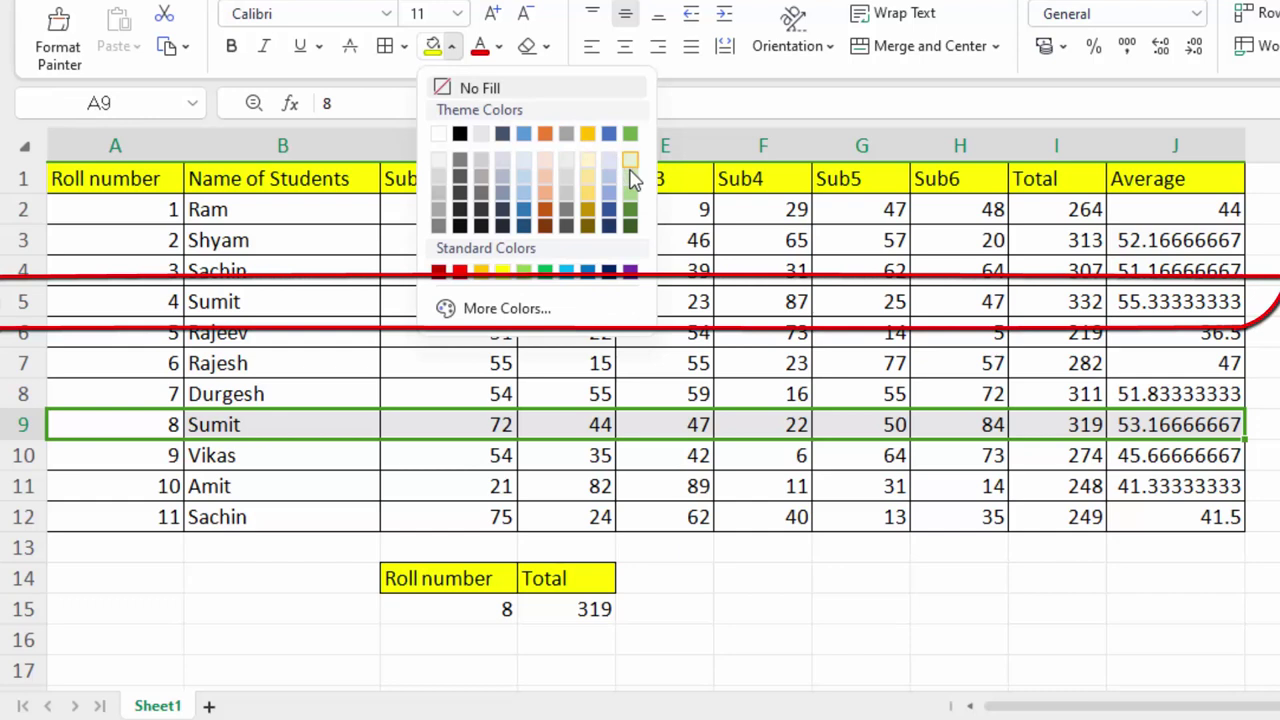
click(523, 271)
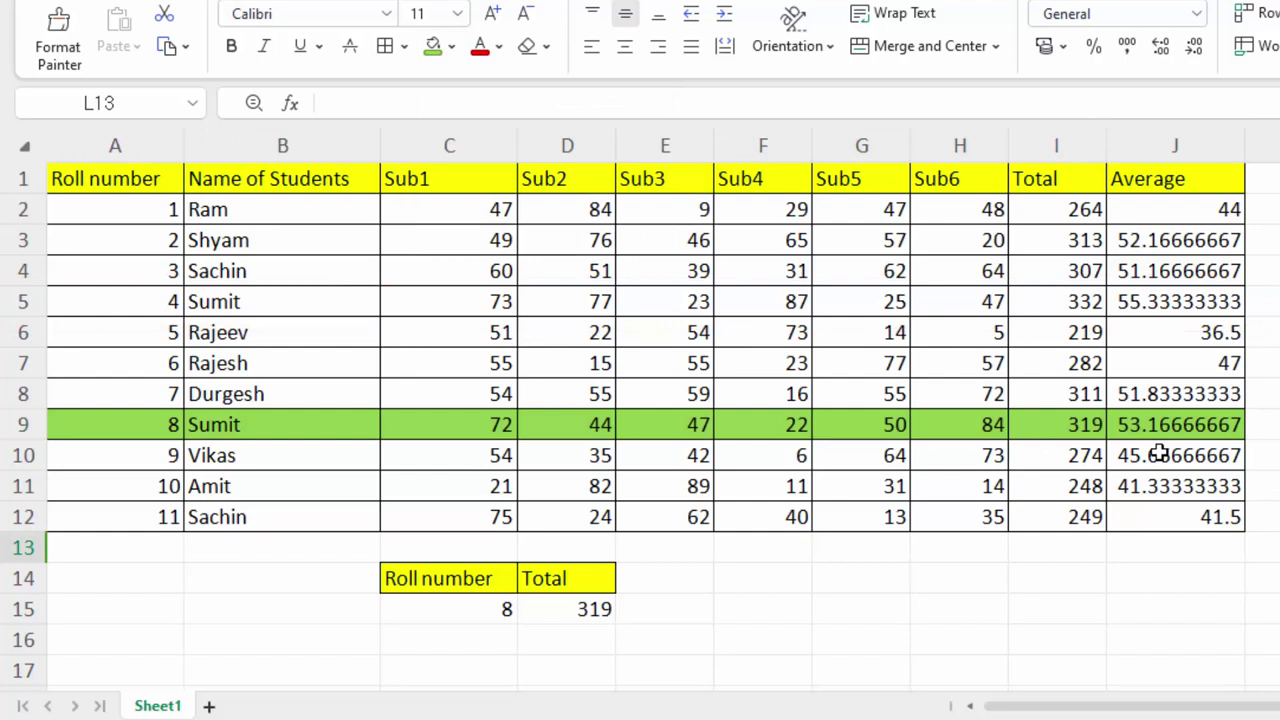
click(492, 615)
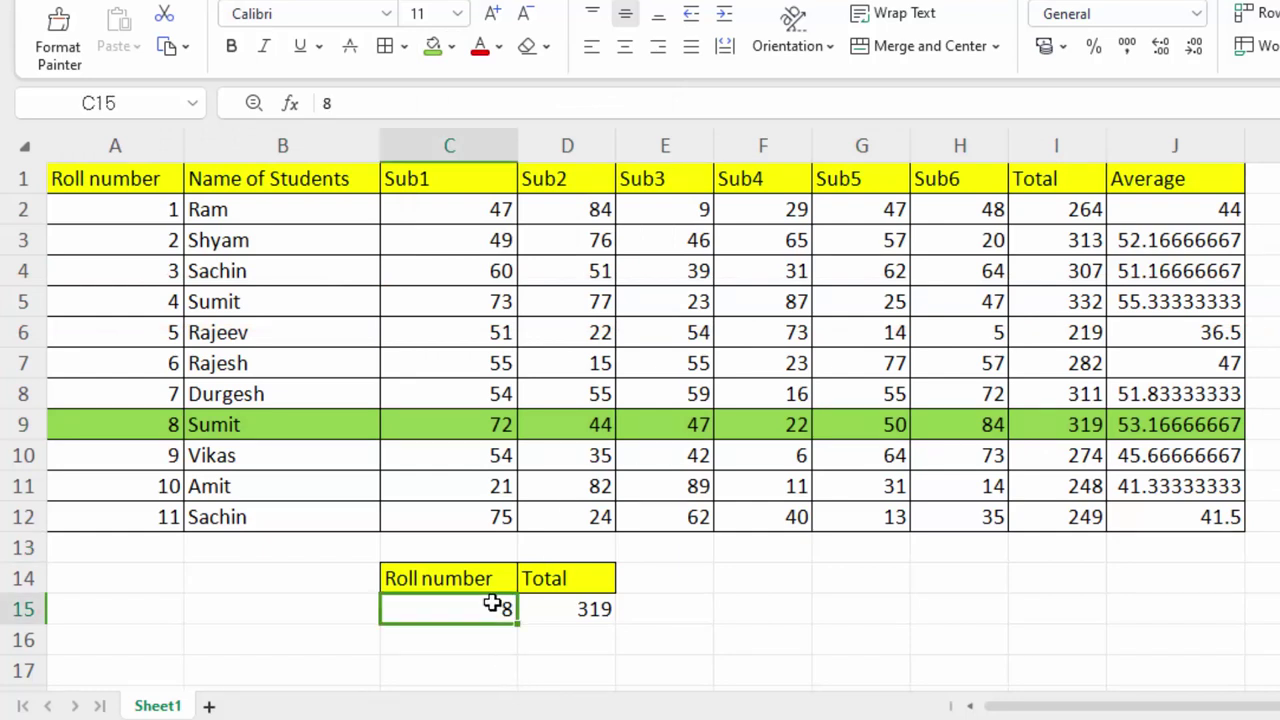
- Change the lookup roll number in C15 to 1, so D15 shows 264
key(BackSpace)
text(1)
key(Return)
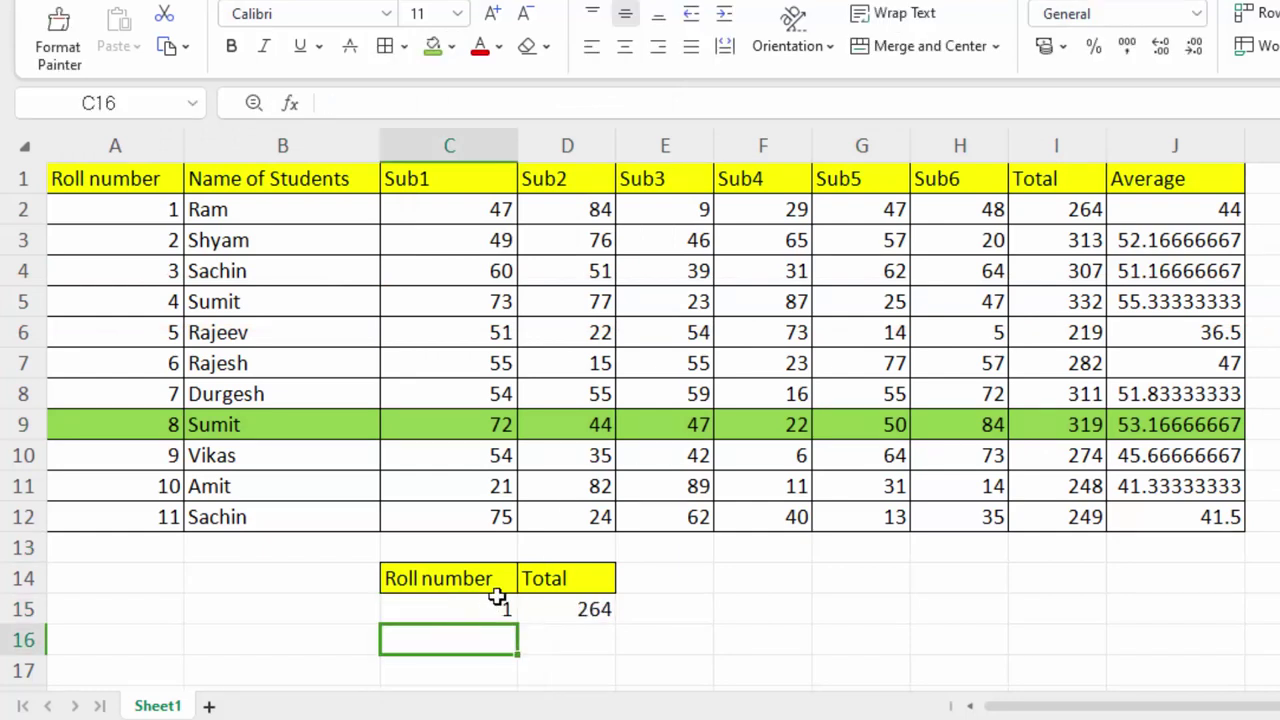
- Shade row 2, roll number 1's record, light orange
drag(160, 215, 1142, 208)
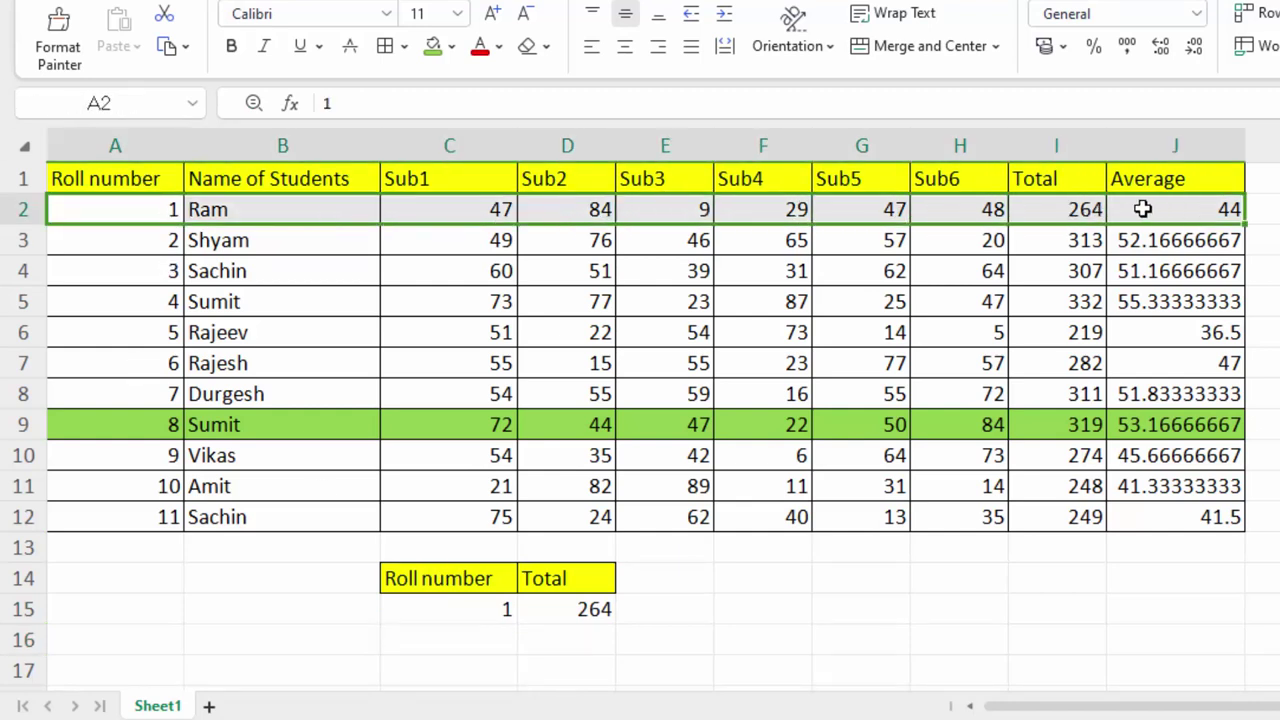
click(451, 47)
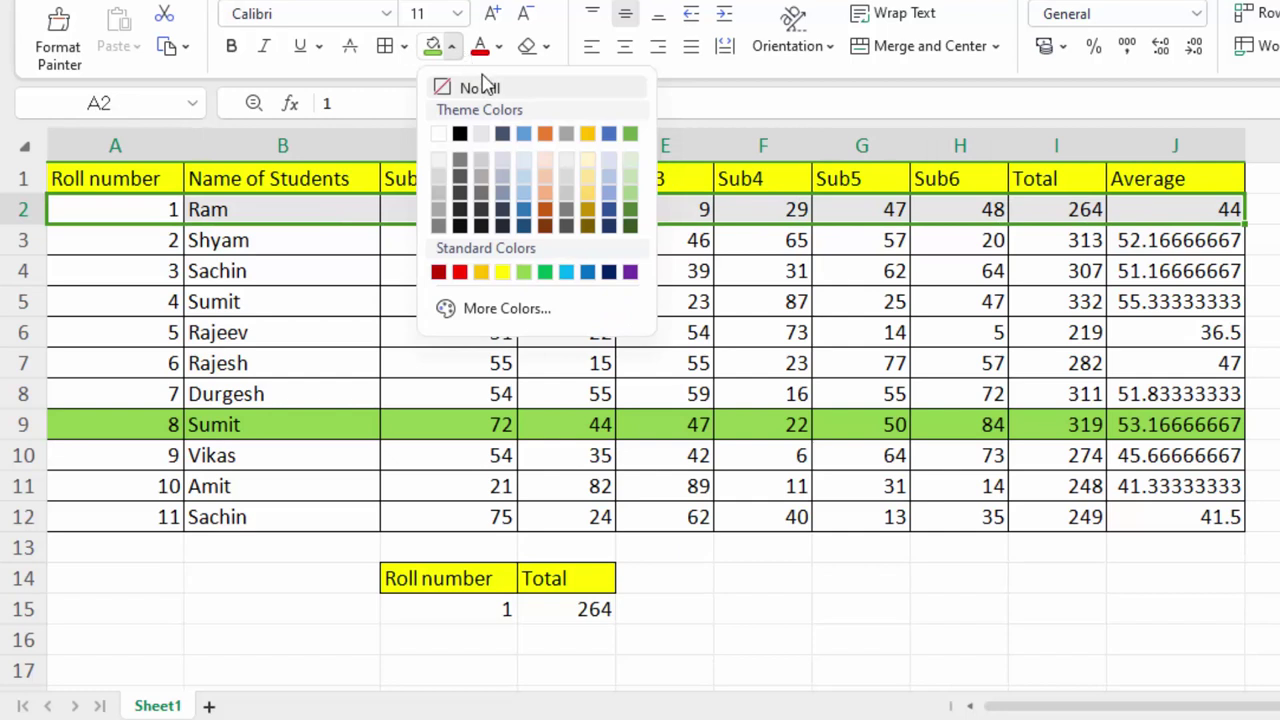
click(545, 178)
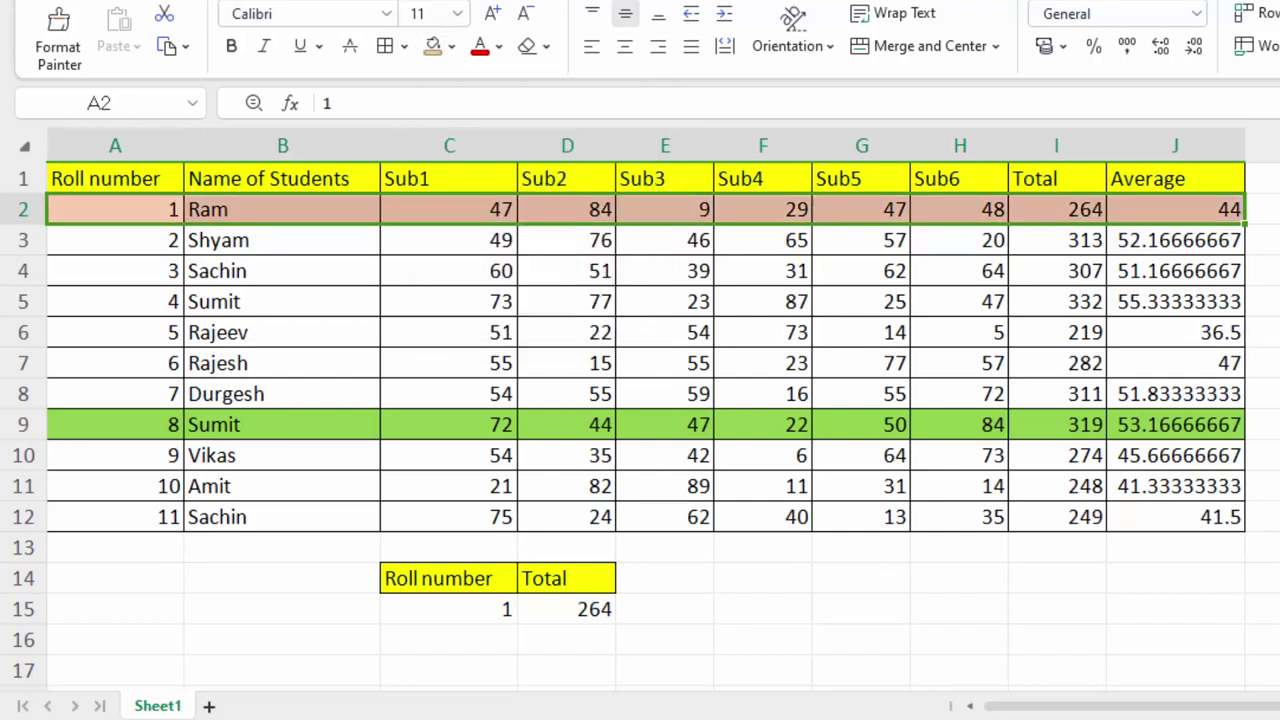
click(1262, 332)
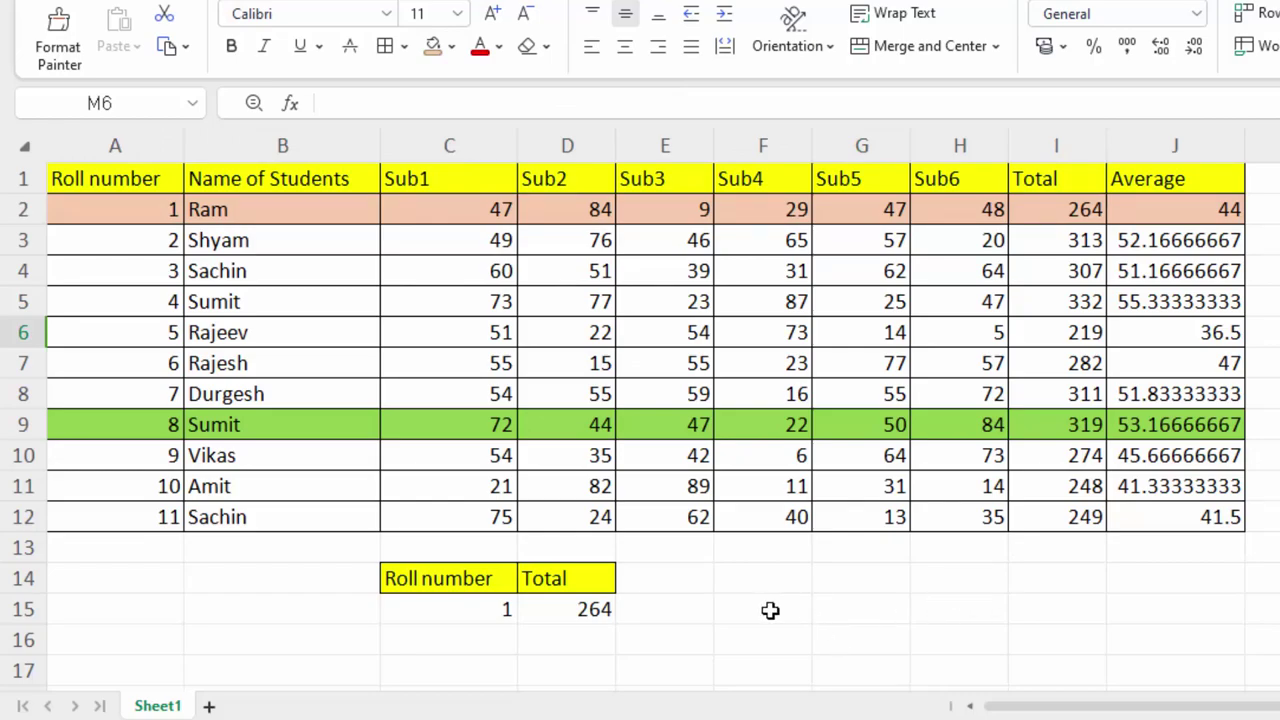
- In D16, start an HLOOKUP of the D14 heading over the absolute range $A$1:$J$12
click(570, 639)
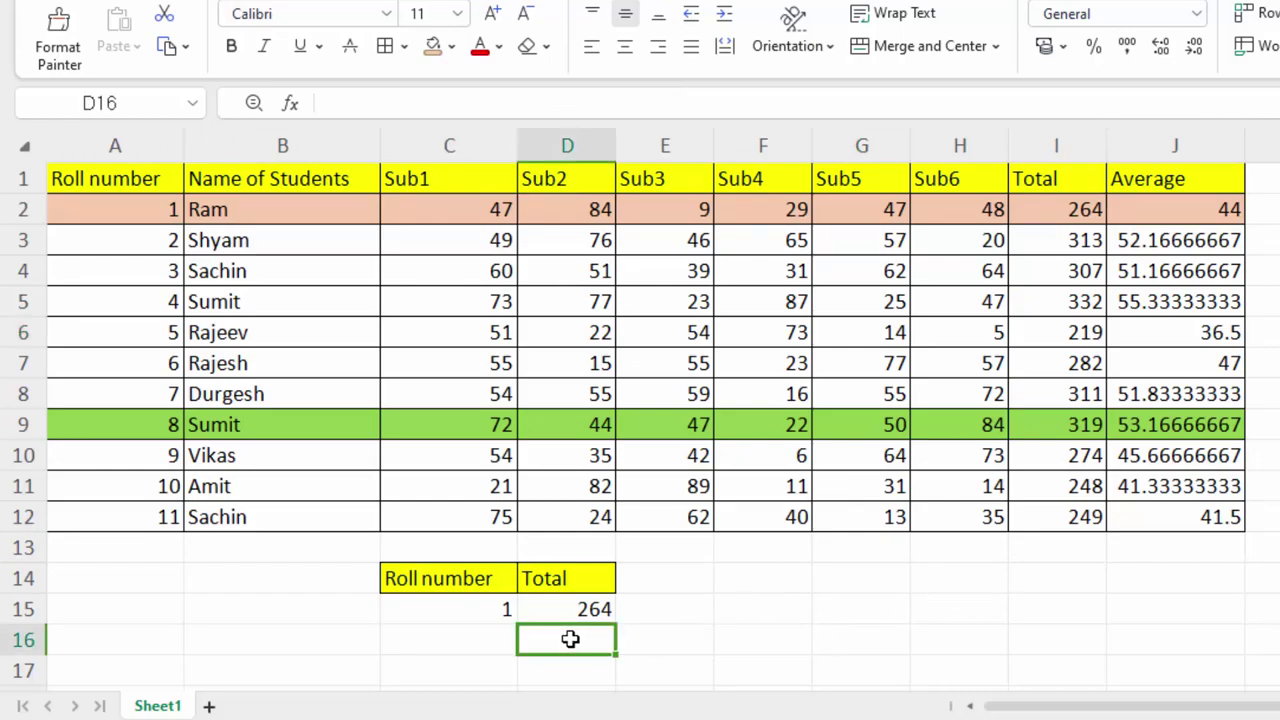
text(=hlo)
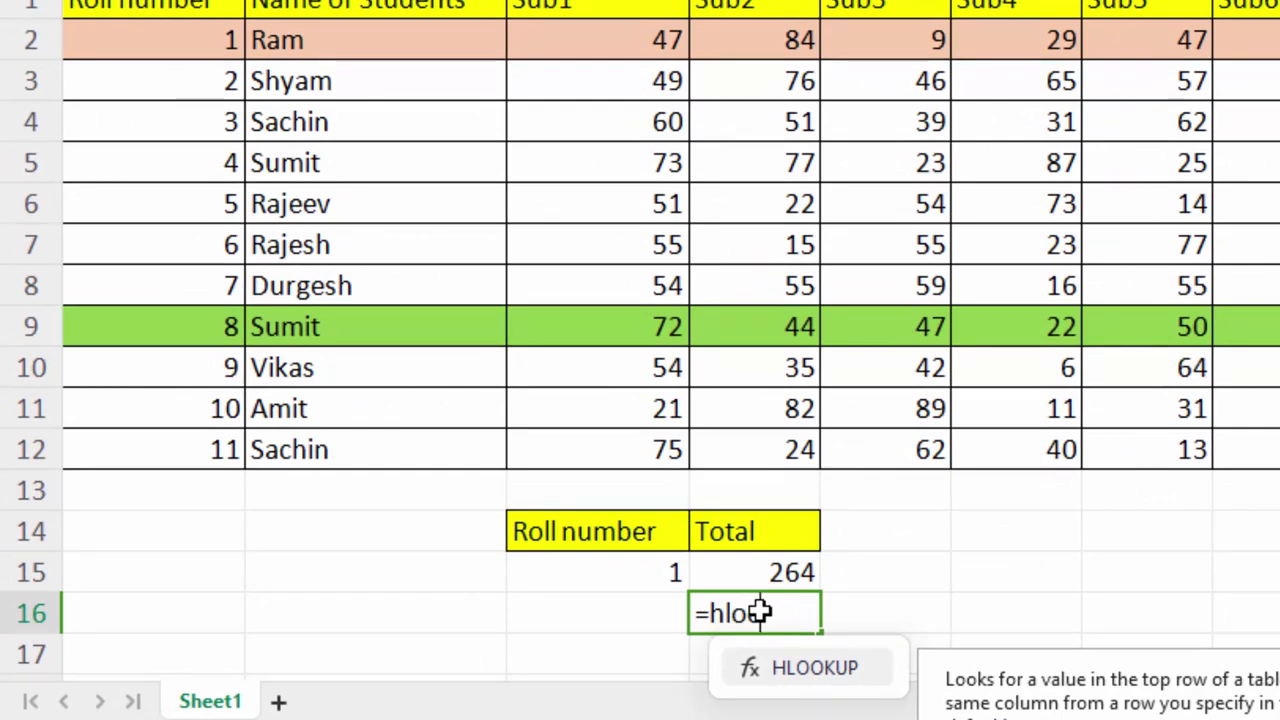
key(Tab)
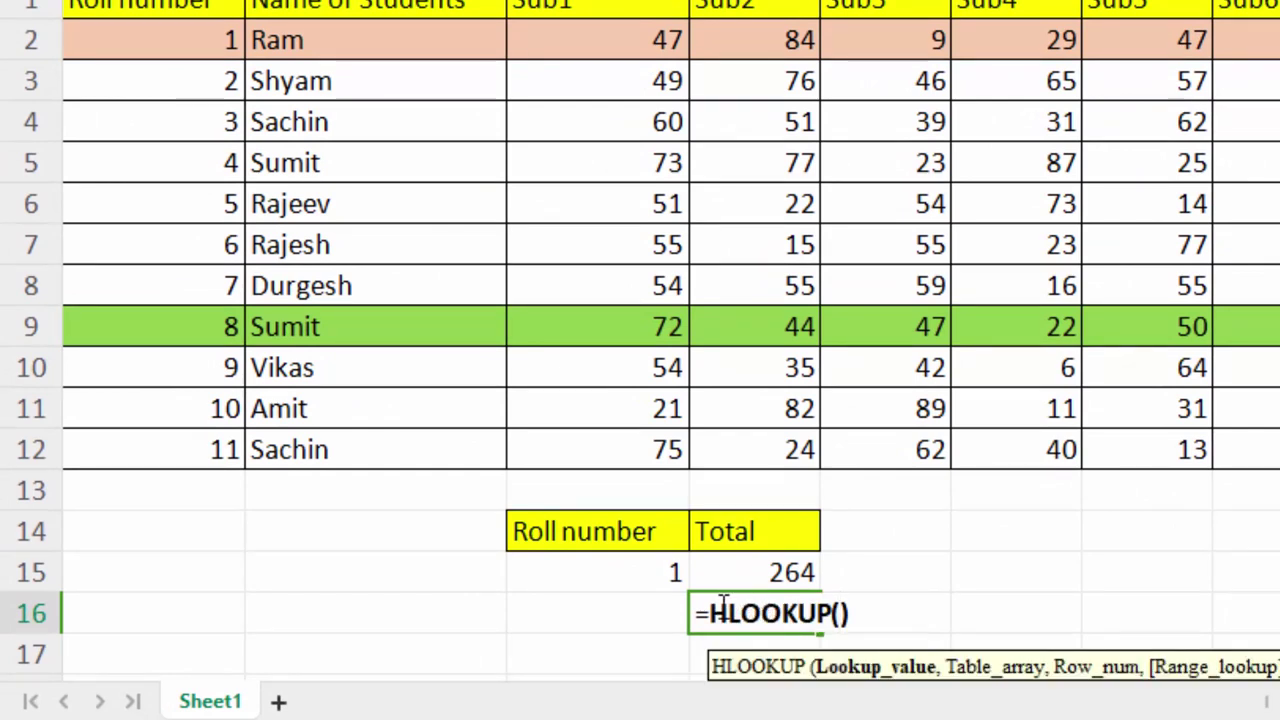
click(763, 531)
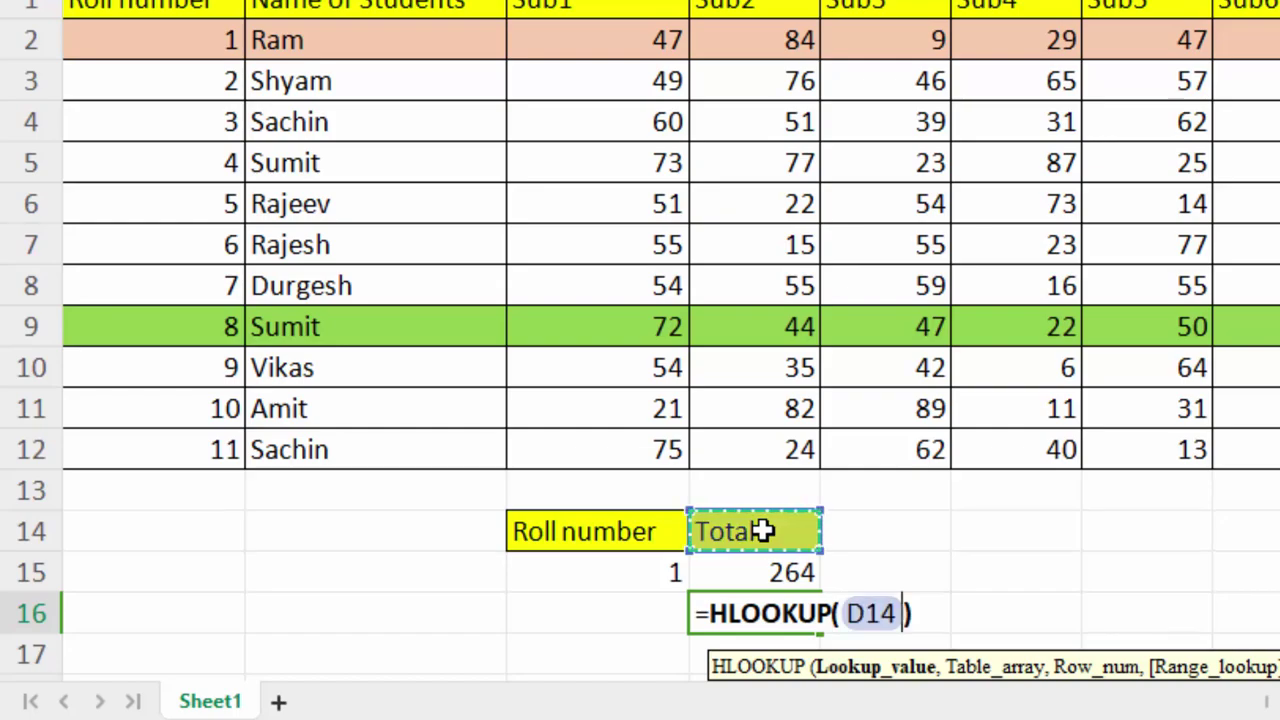
text(,)
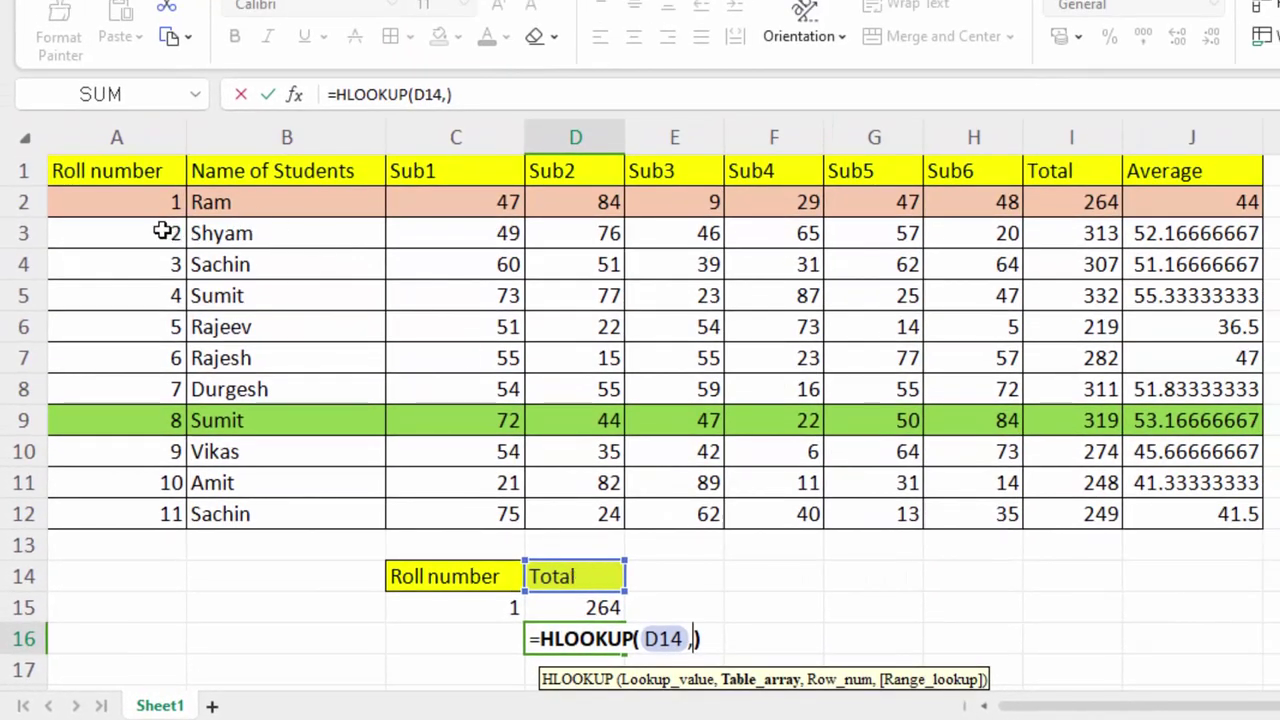
drag(112, 172, 150, 202)
drag(278, 212, 1188, 508)
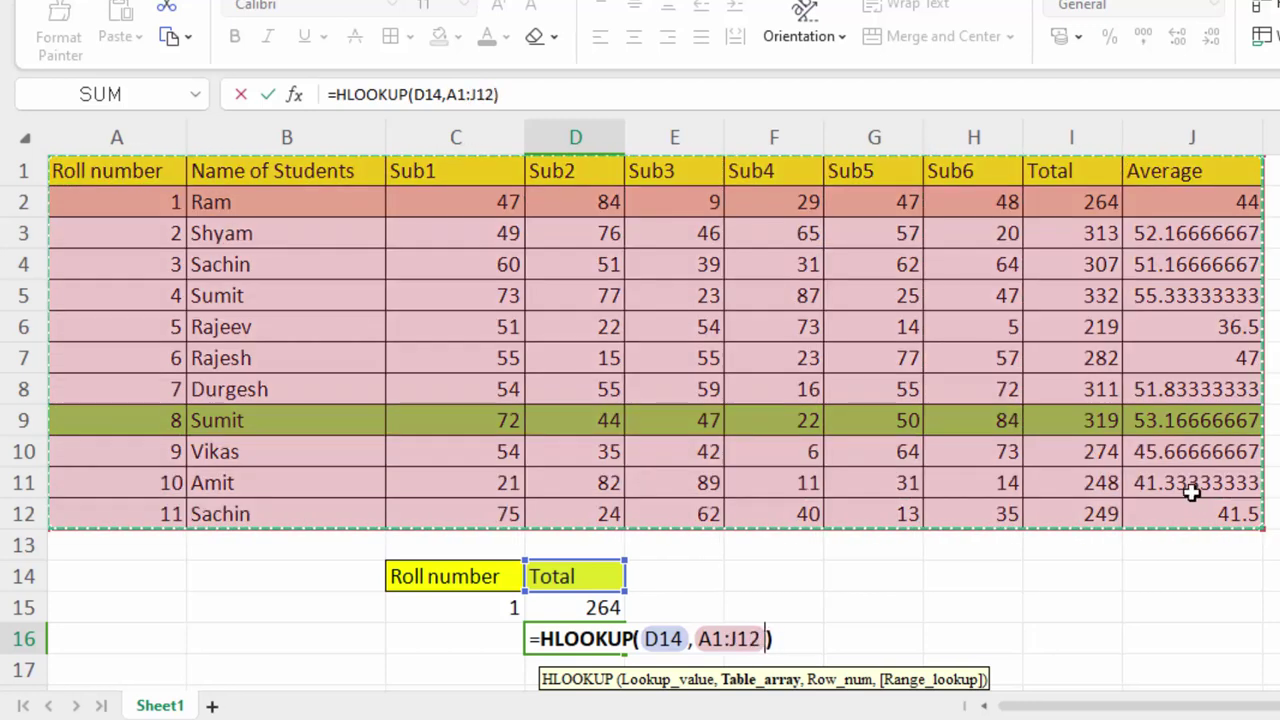
key(F4)
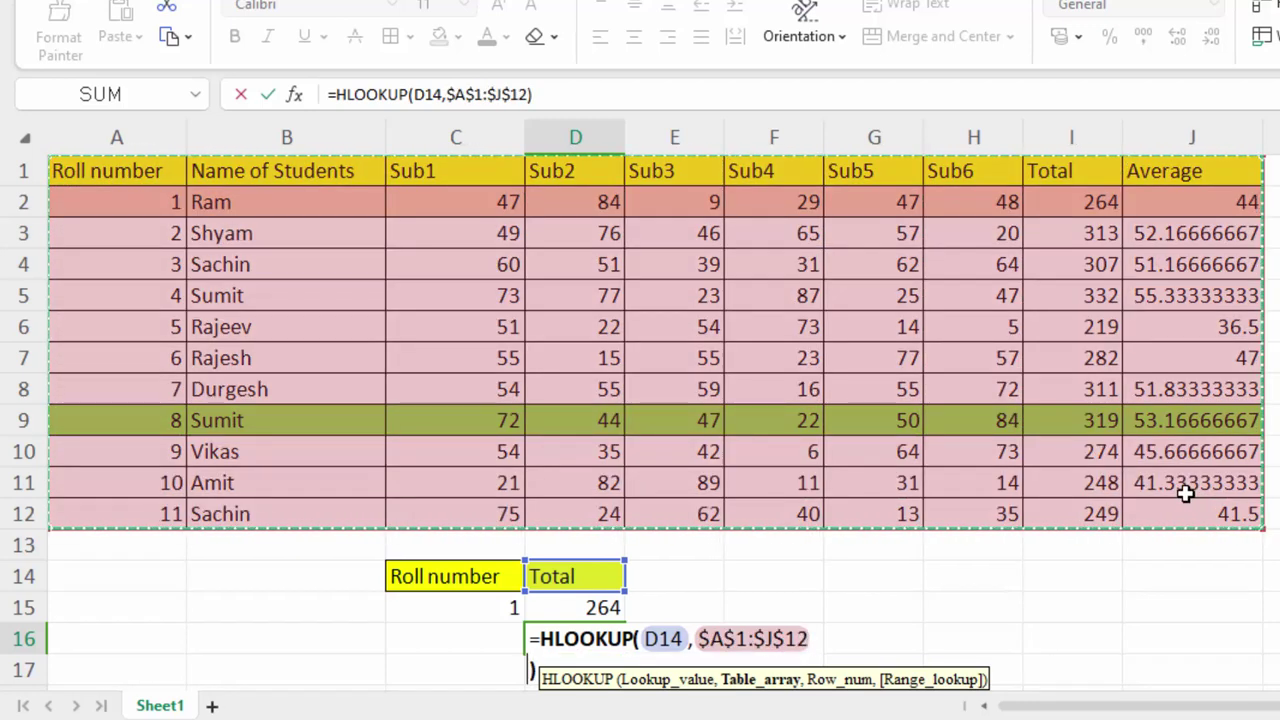
- Complete the HLOOKUP with row index 5 and enter it, returning 332
text(,)
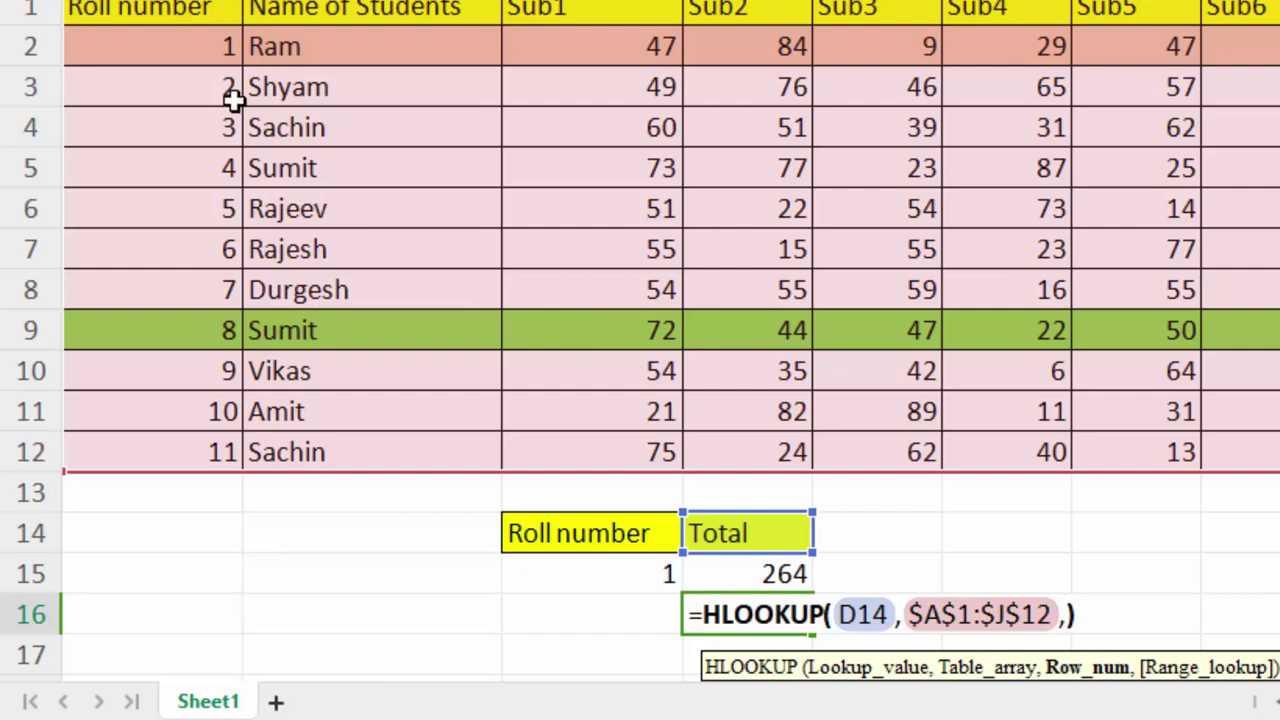
scroll(198, 190, down, 1)
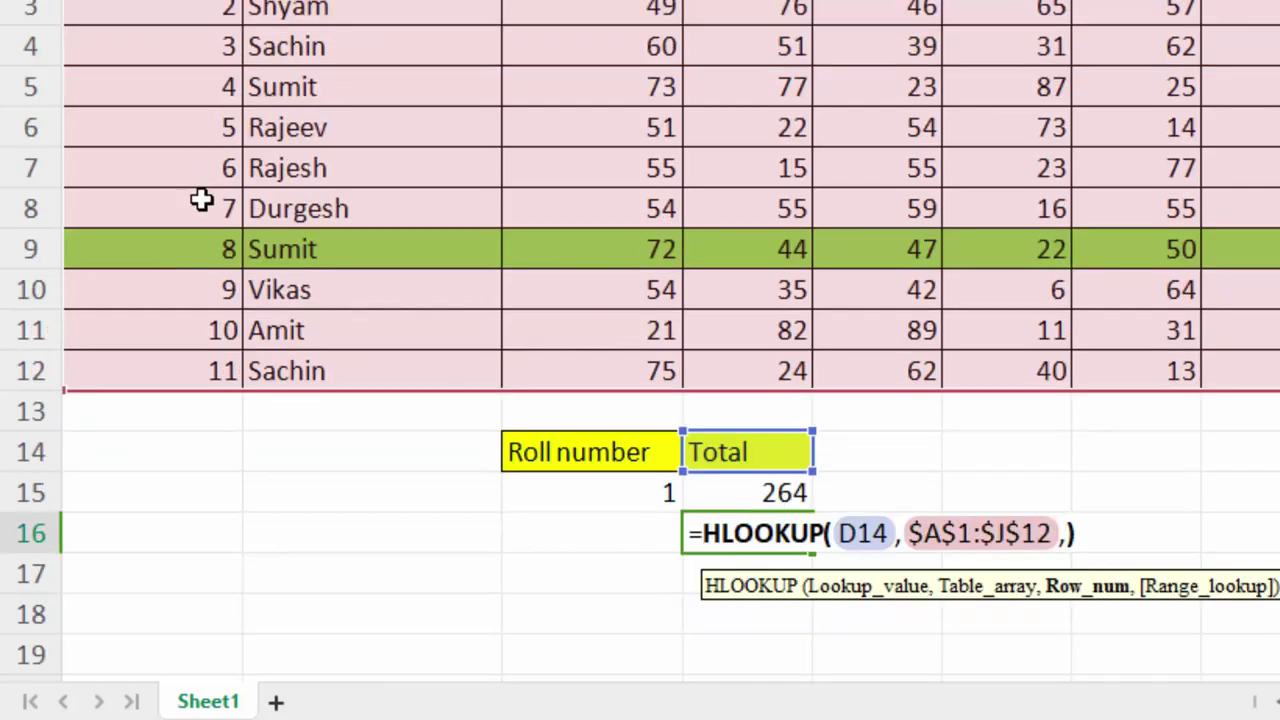
scroll(368, 235, up, 1)
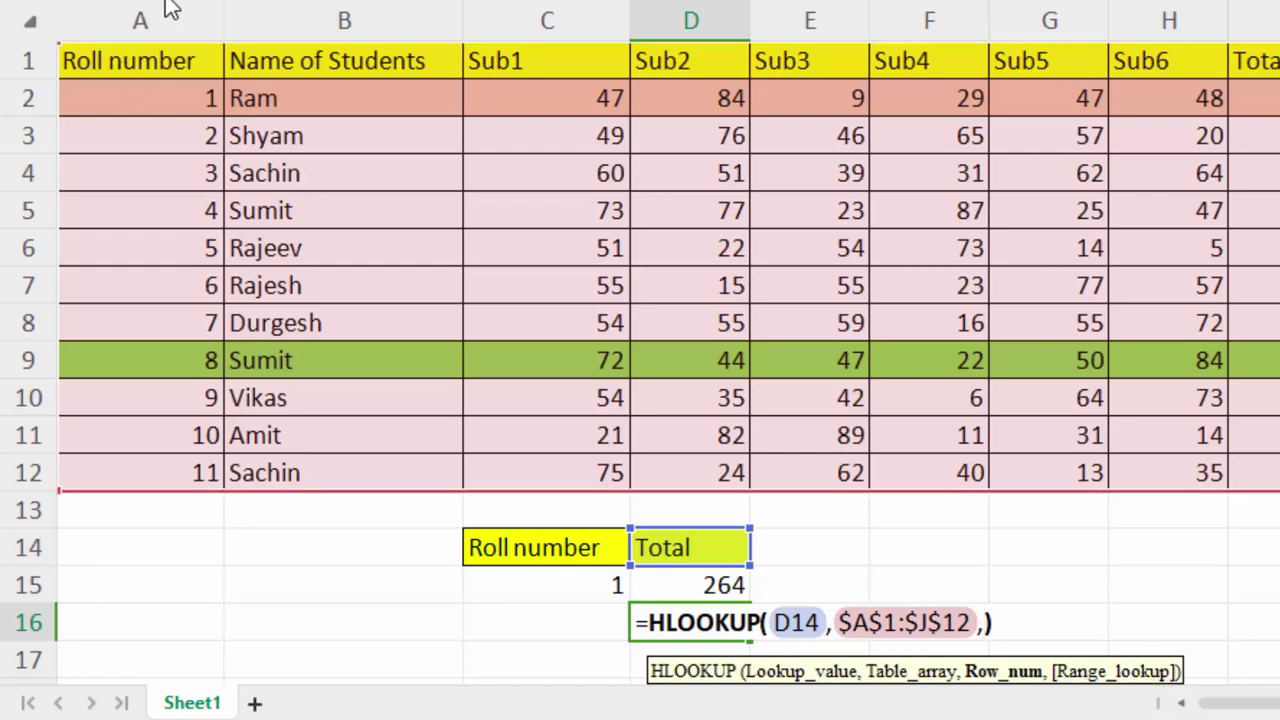
click(981, 622)
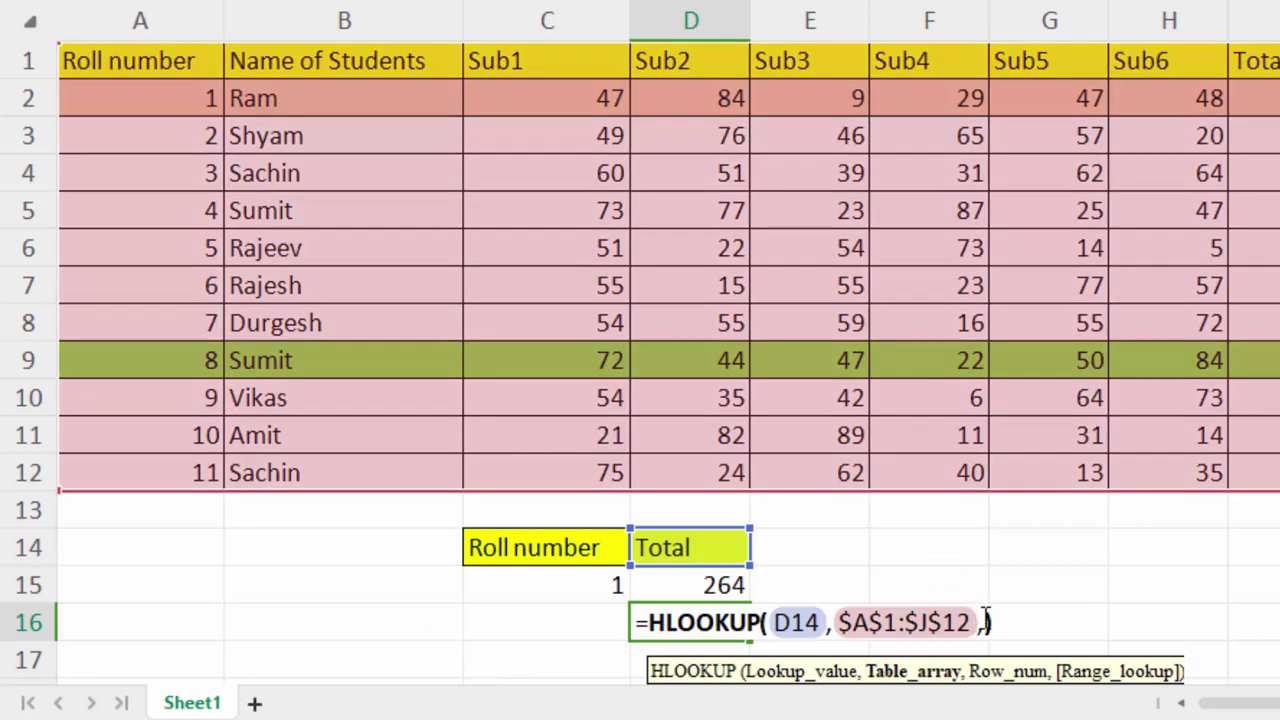
click(985, 621)
text(5)
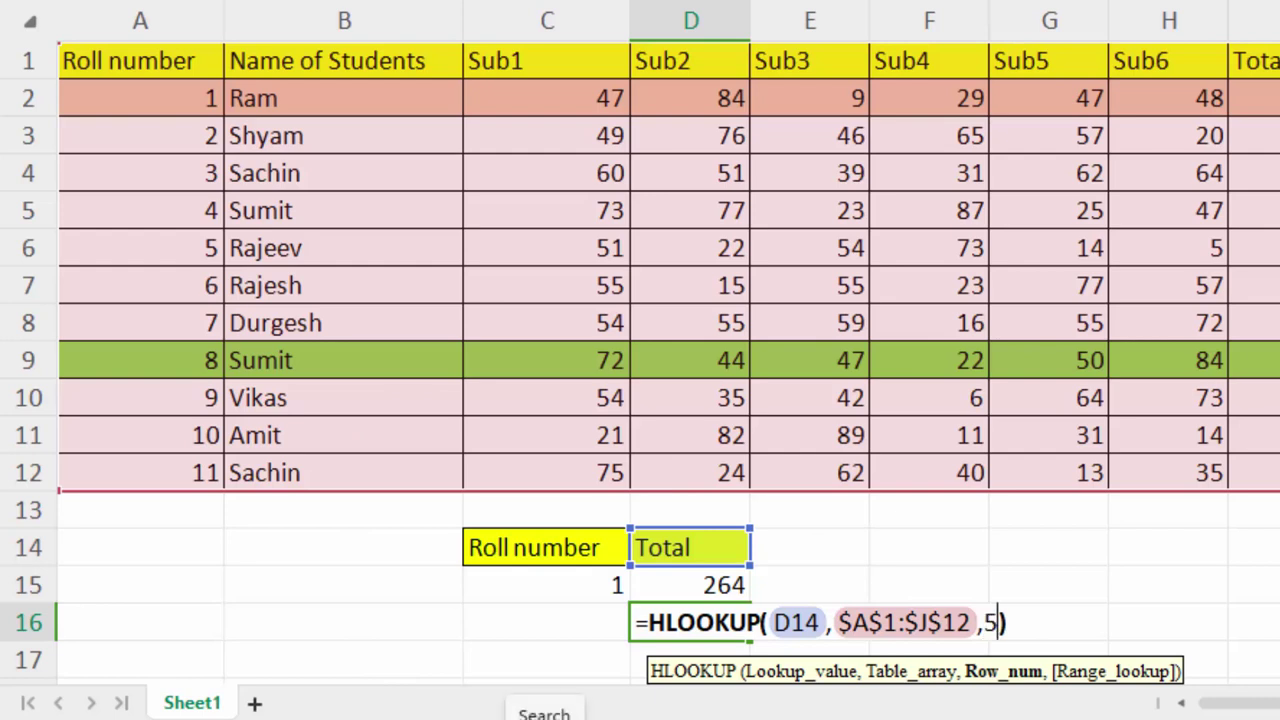
key(Return)
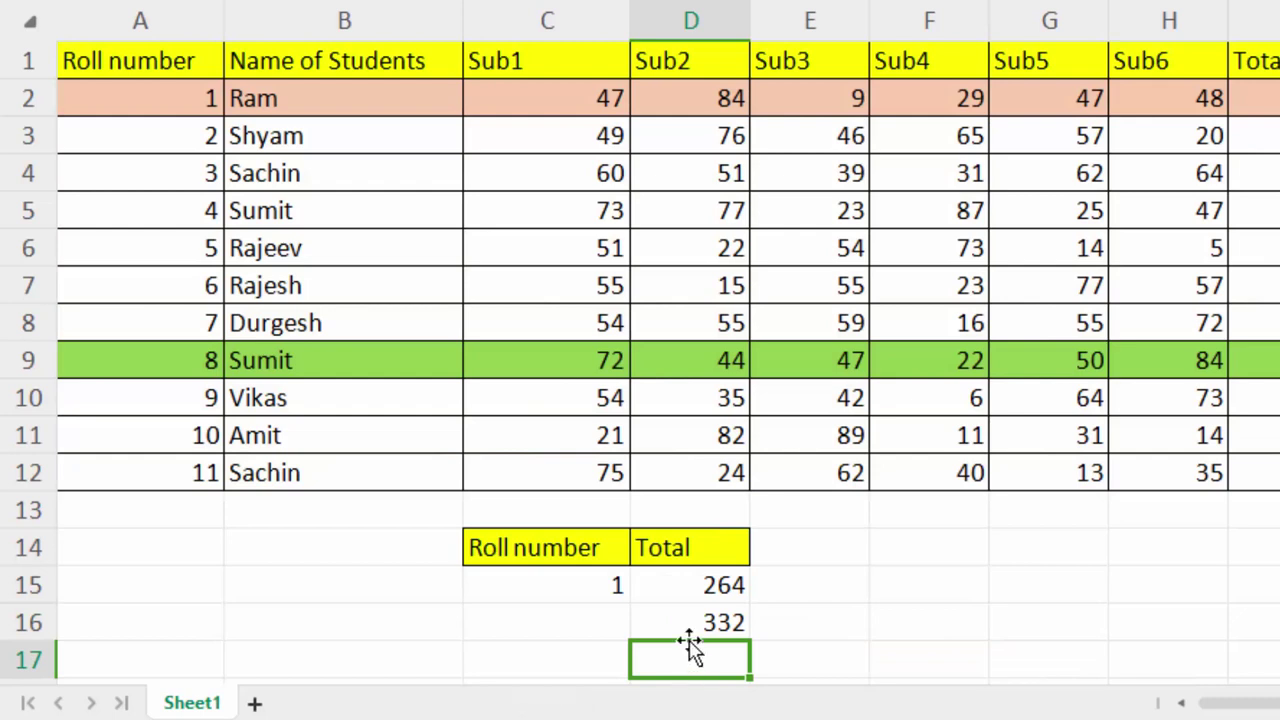
- Count down to row 5 and shade I5, the Total 332, light orange
click(689, 625)
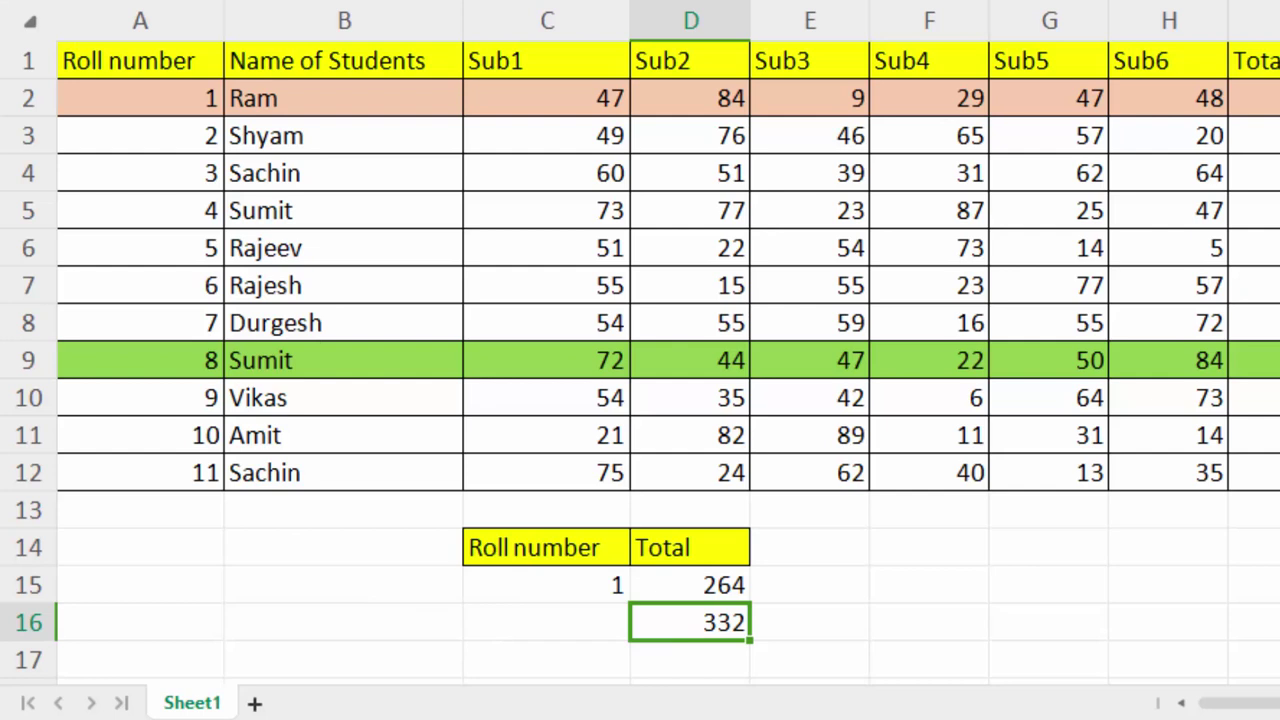
click(38, 60)
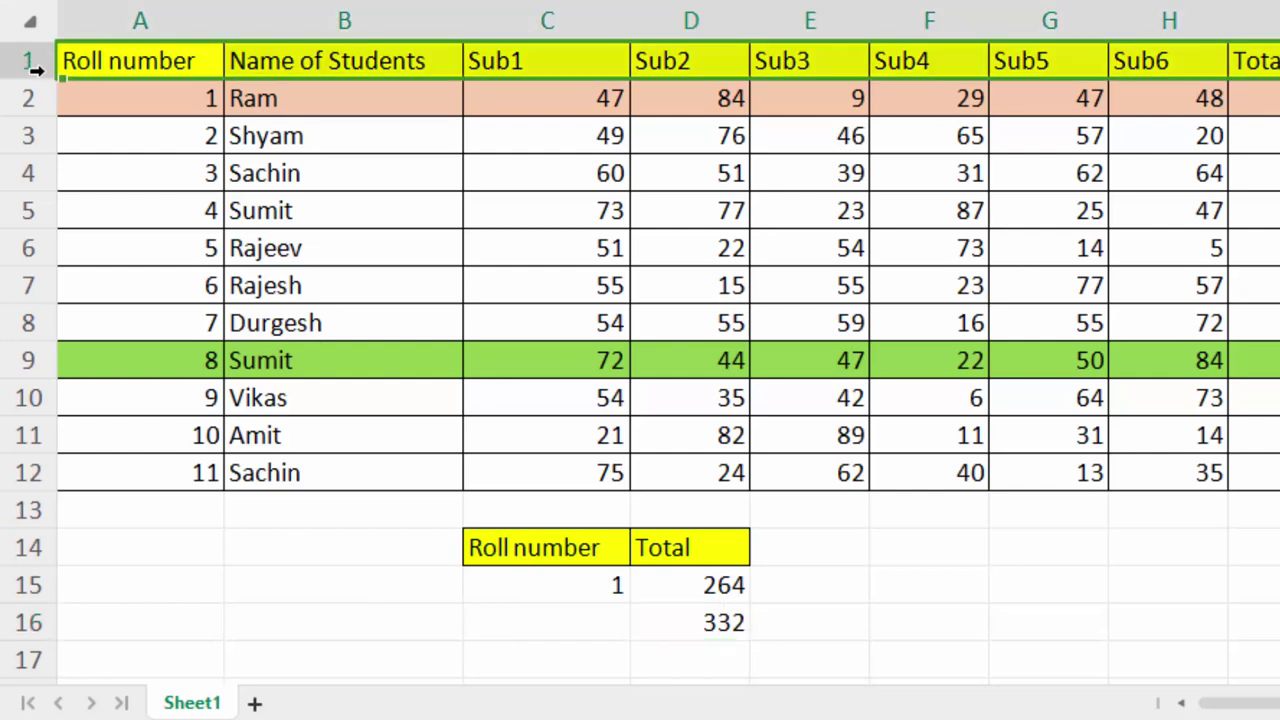
click(34, 101)
click(31, 136)
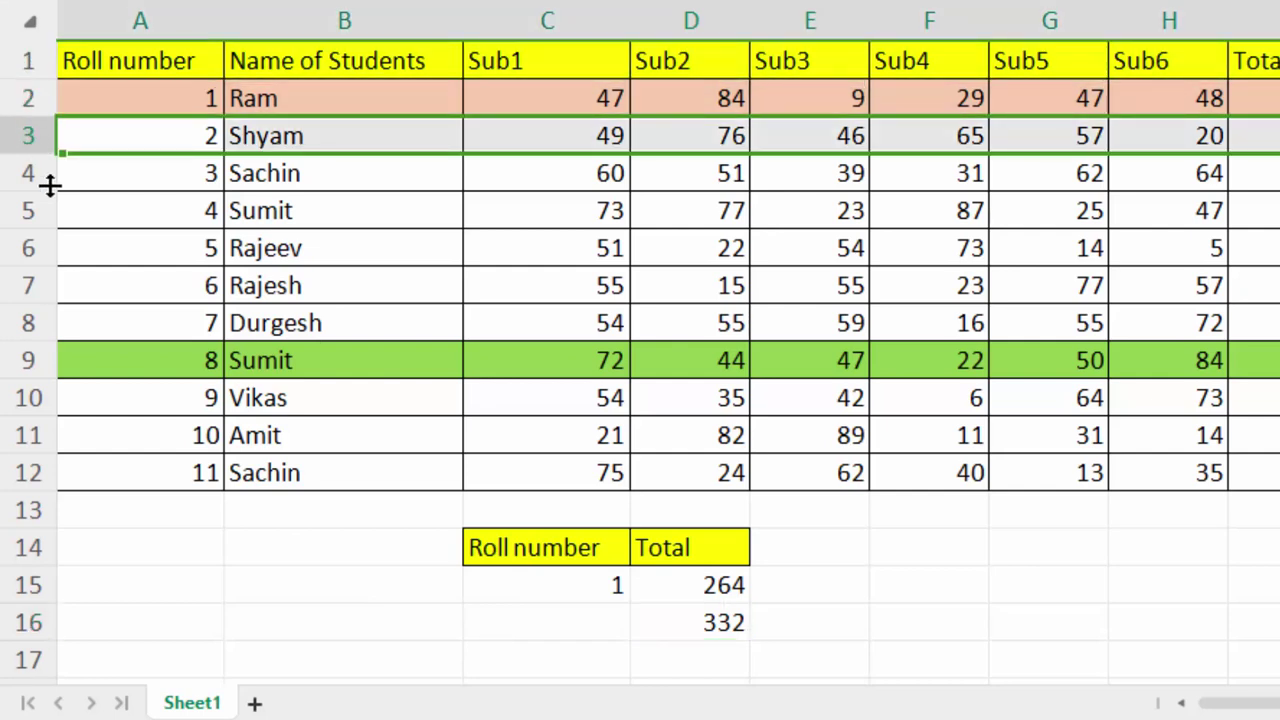
click(40, 172)
click(29, 209)
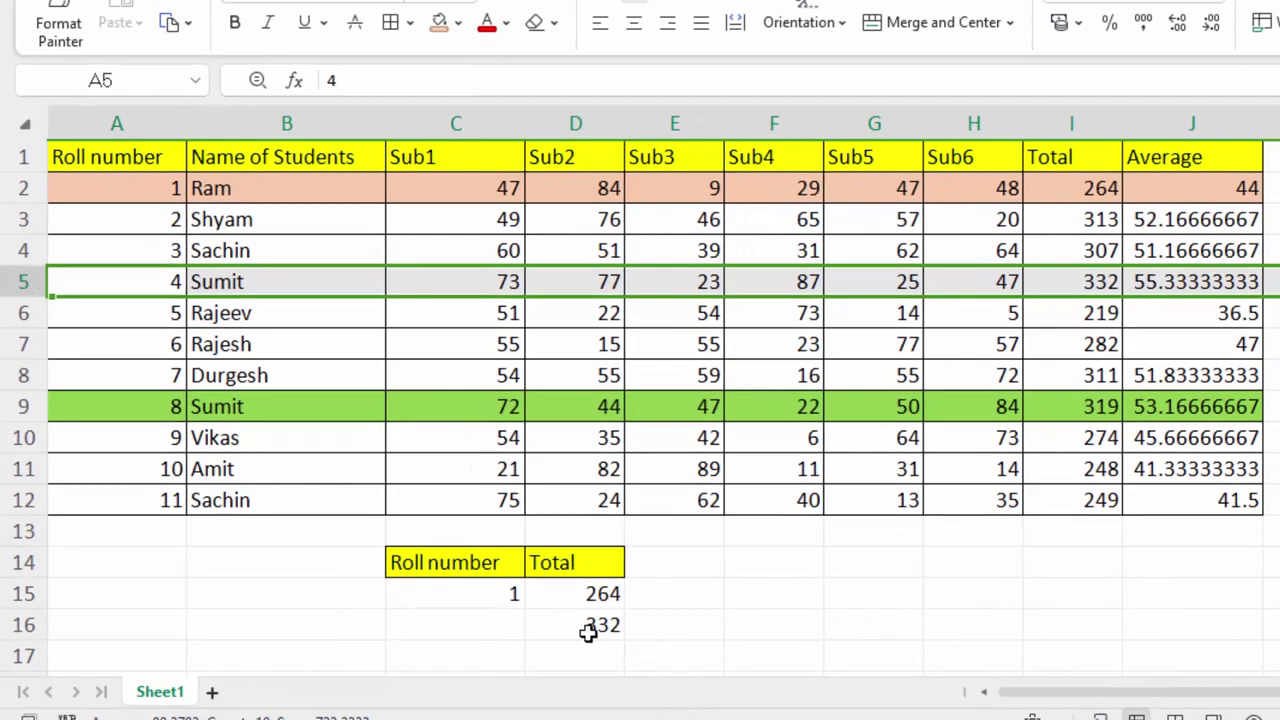
click(1078, 282)
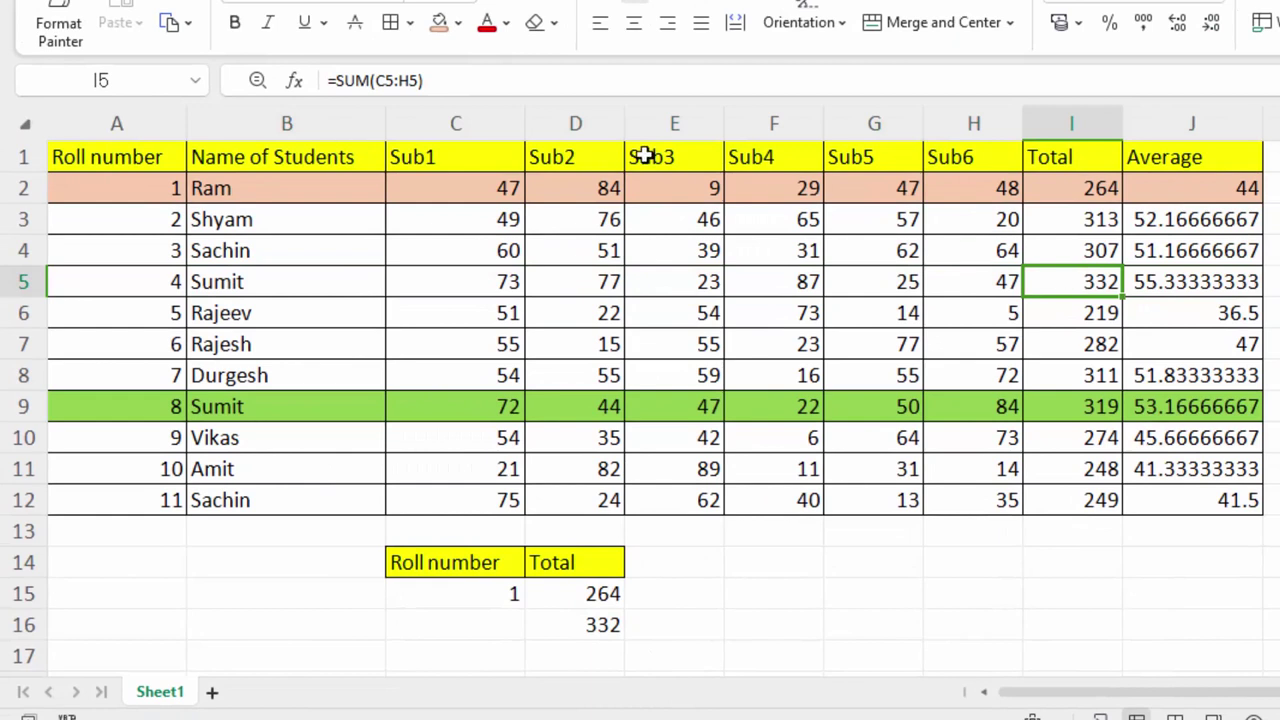
click(440, 24)
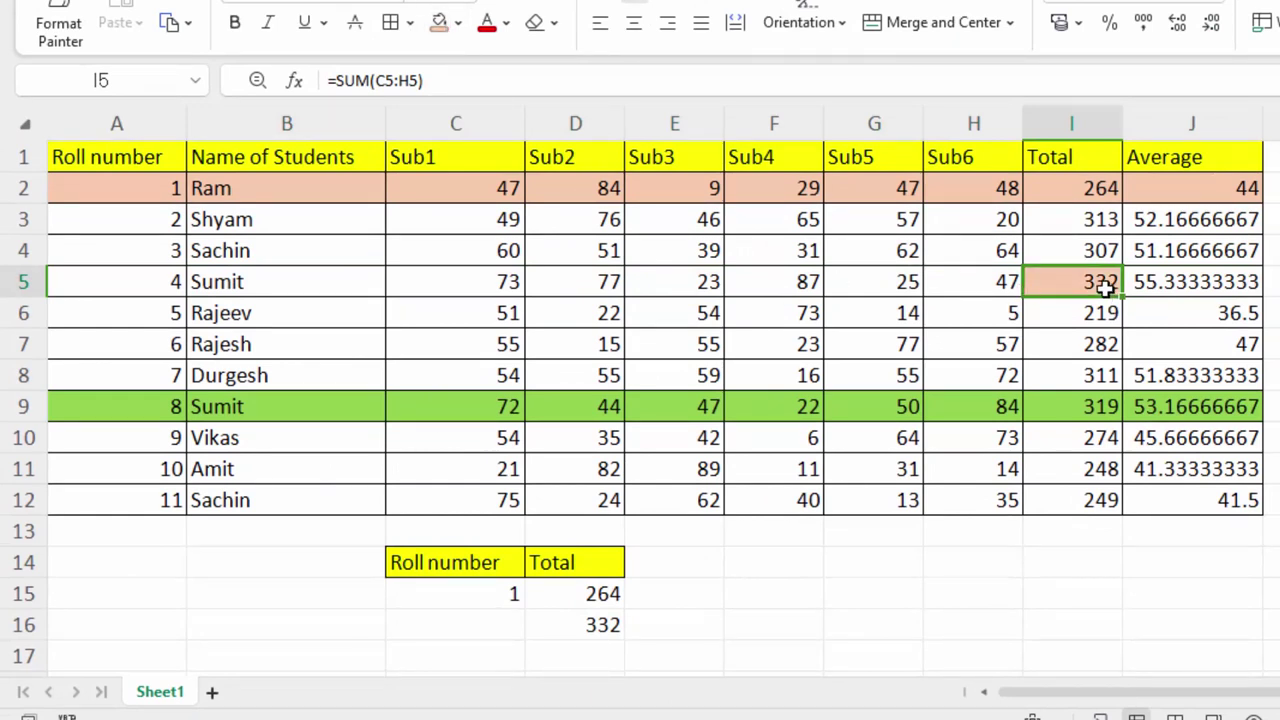
click(607, 625)
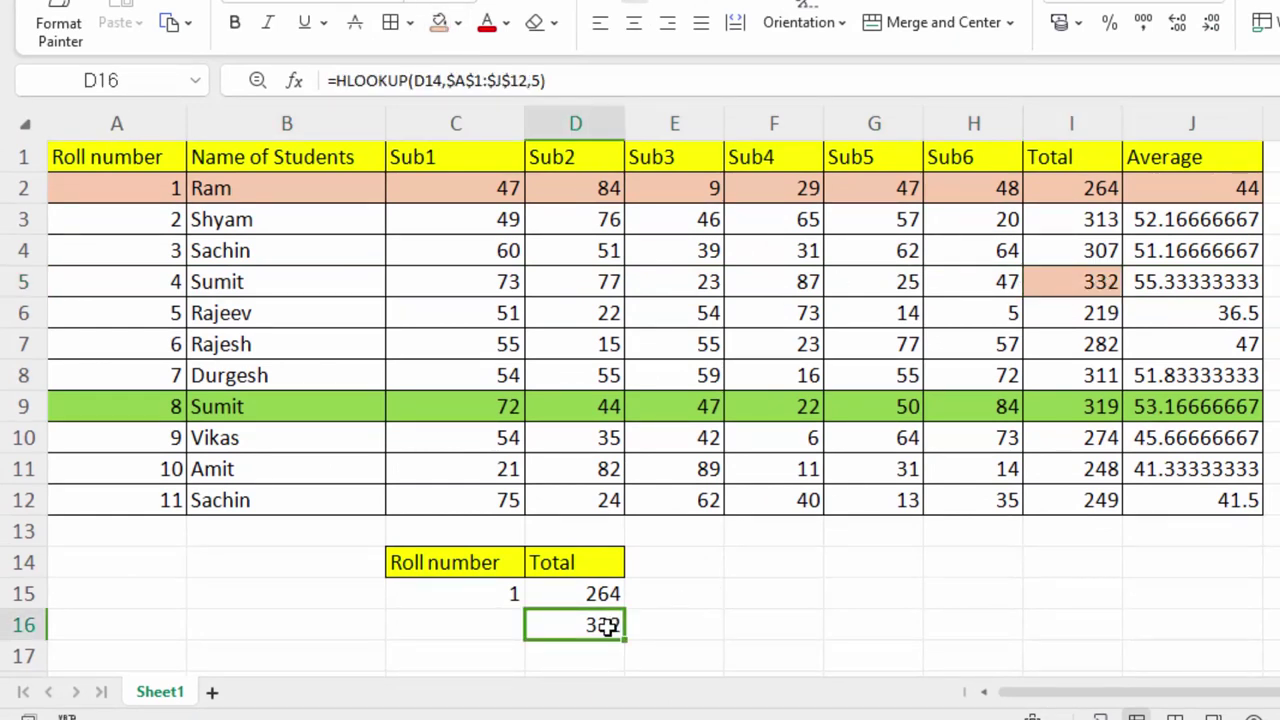